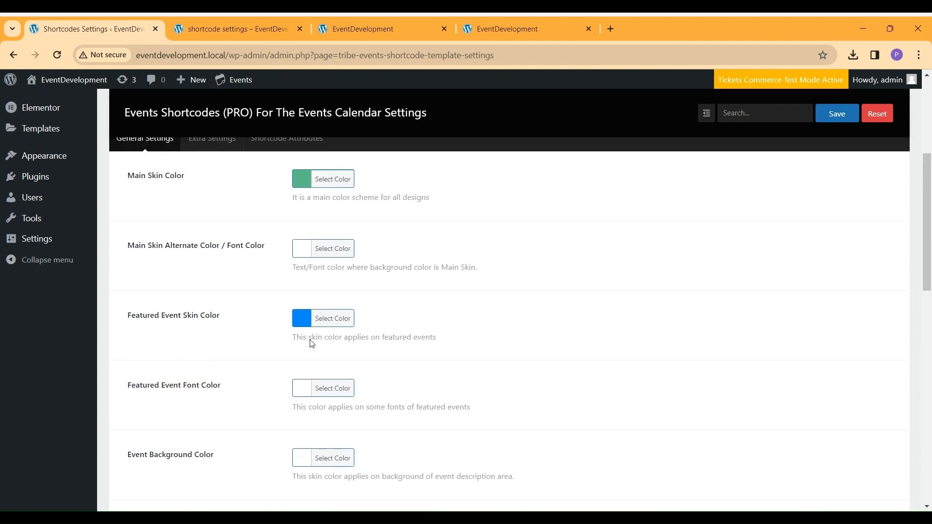
- Change the Main Skin Color to a more saturated green, save, and reload the shortcode settings page to check the event list
click(267, 19)
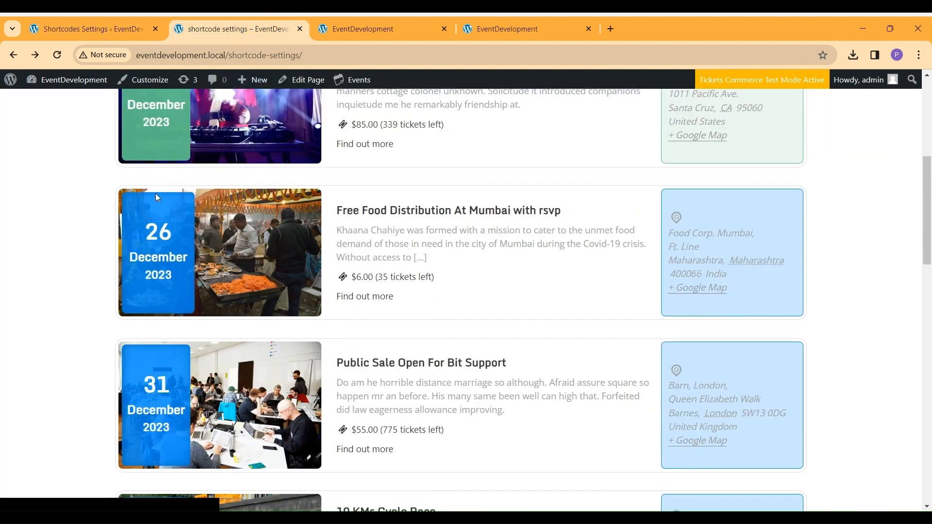
scroll(575, 281, up, 3)
scroll(574, 281, up, 3)
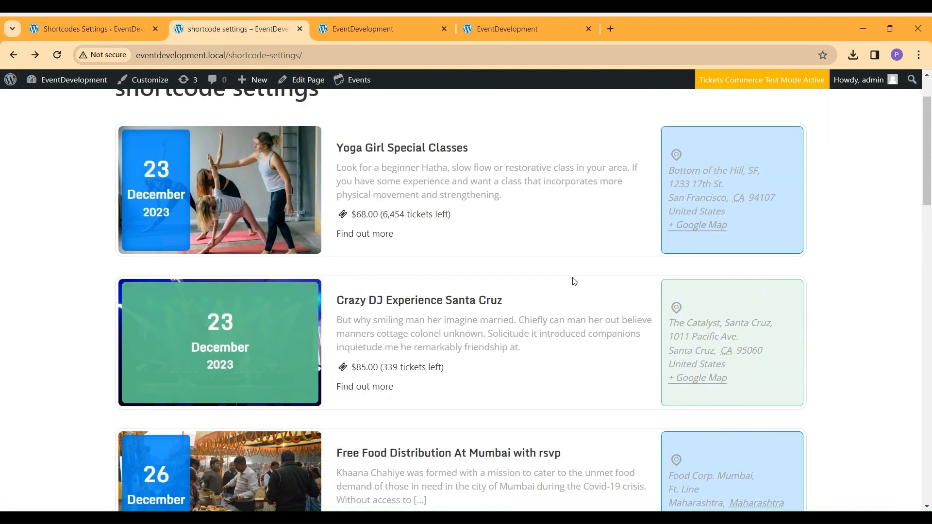
click(124, 19)
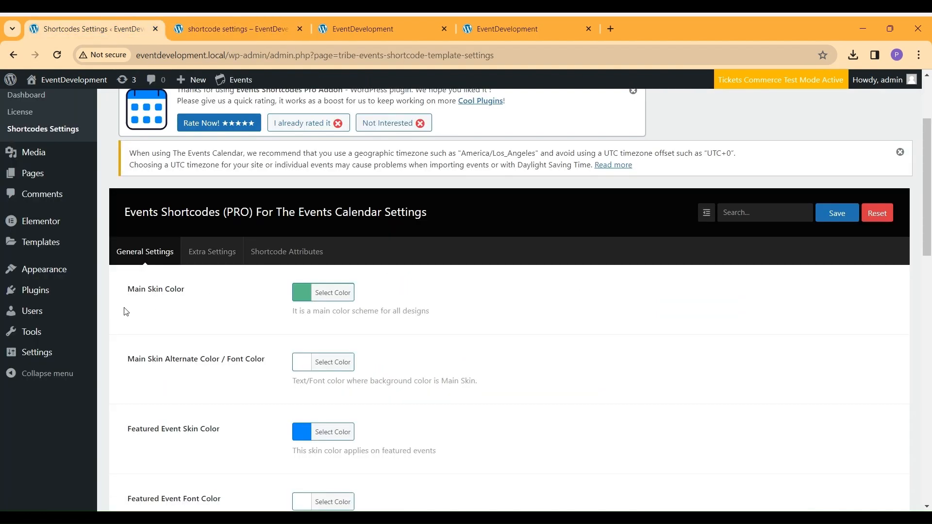
click(309, 297)
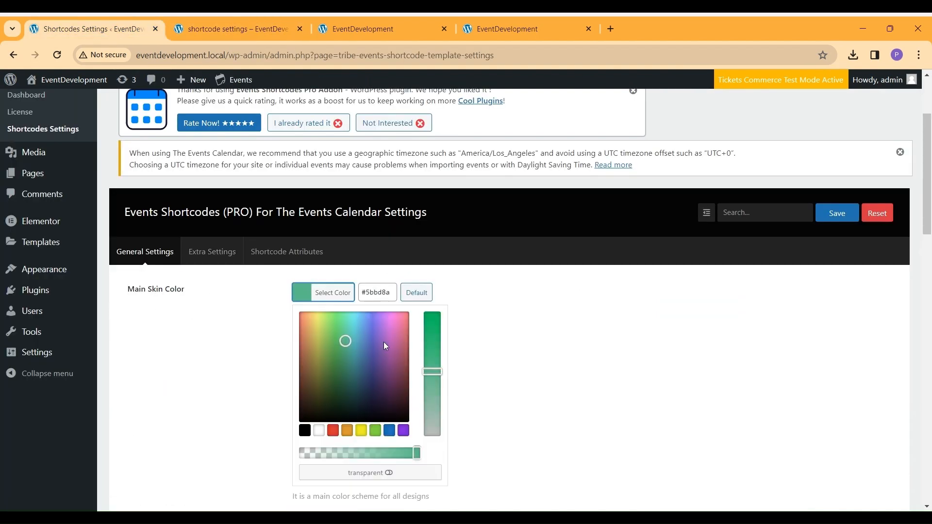
drag(432, 370, 432, 378)
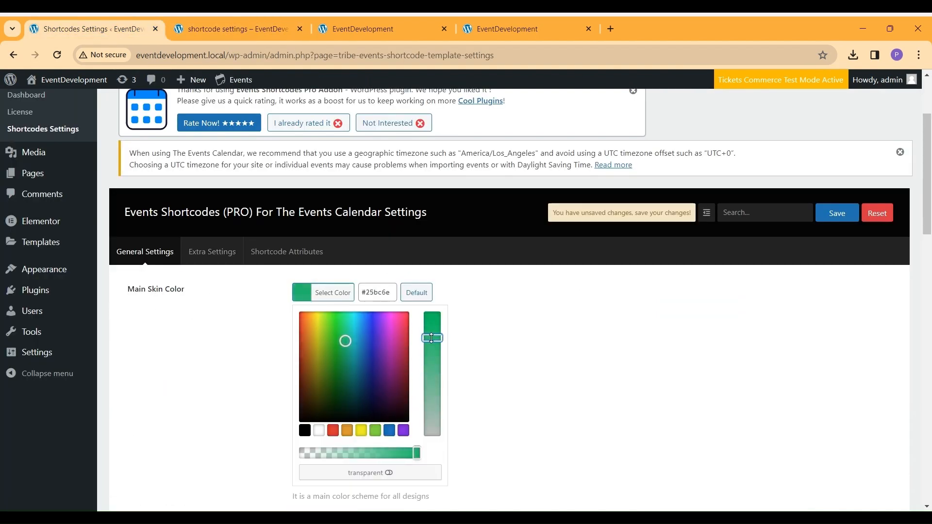
click(832, 217)
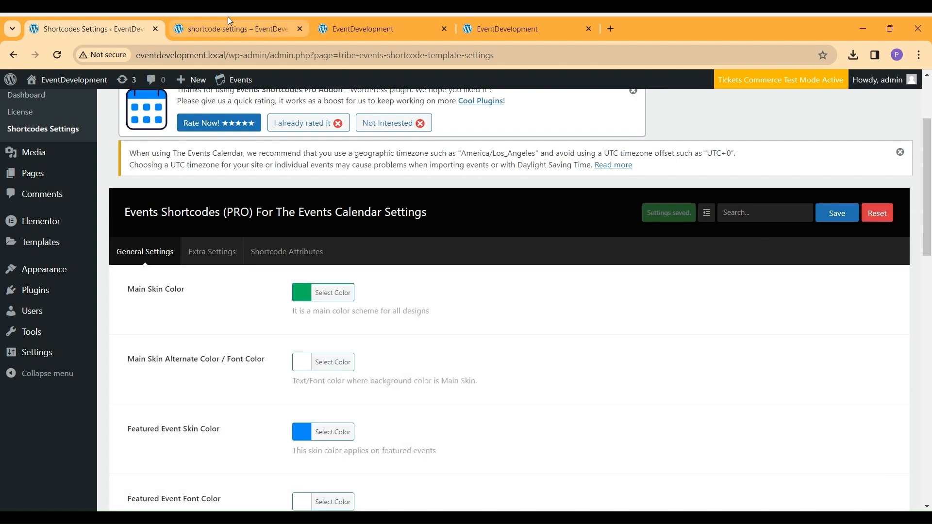
click(229, 19)
click(57, 55)
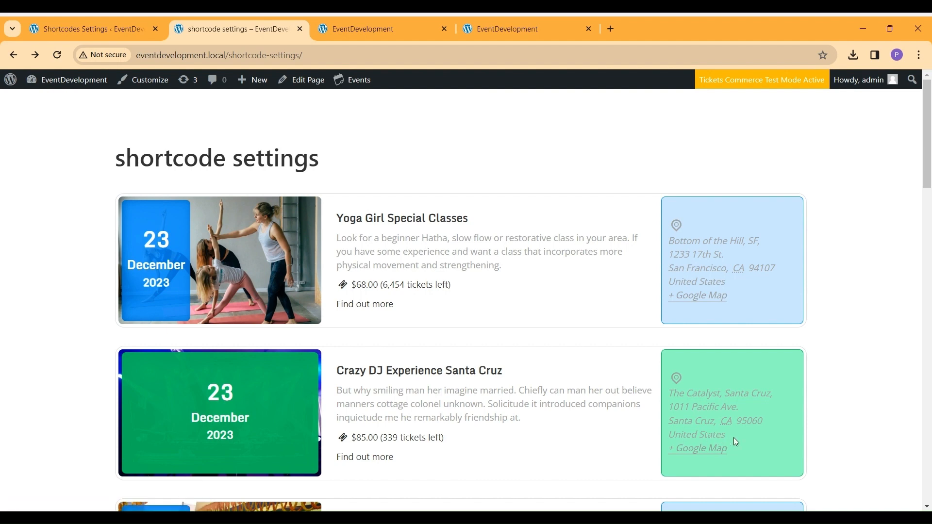
- Set the Main Skin Alternate Color / Font Color to #0a0a0a, save, and check the reloaded event list
click(136, 28)
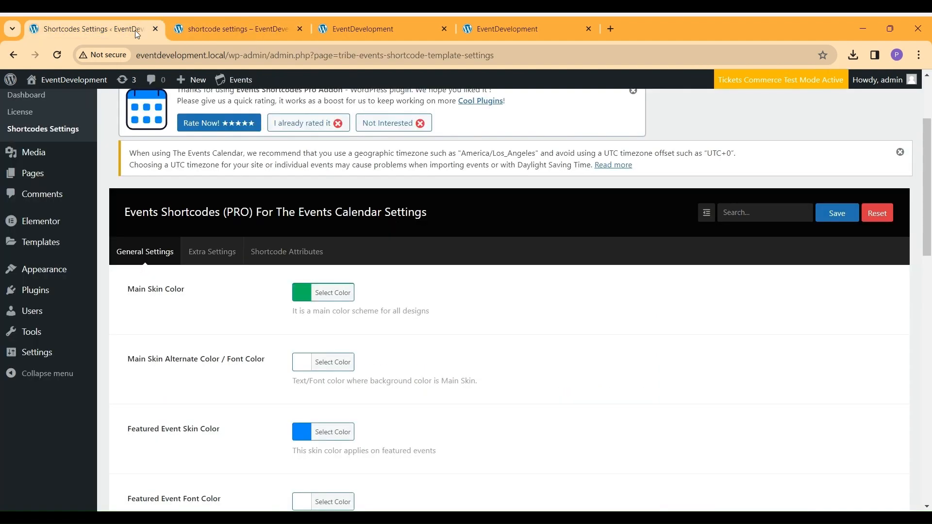
scroll(110, 371, down, 1)
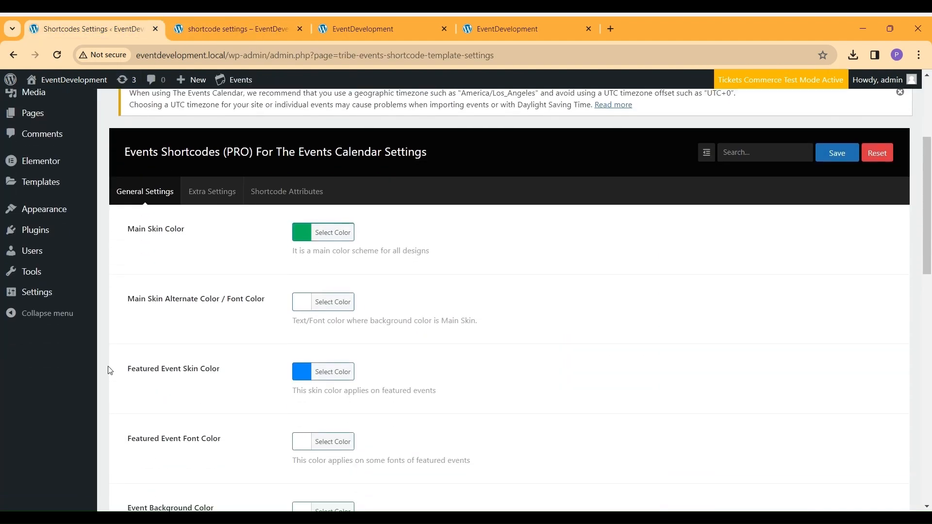
click(308, 304)
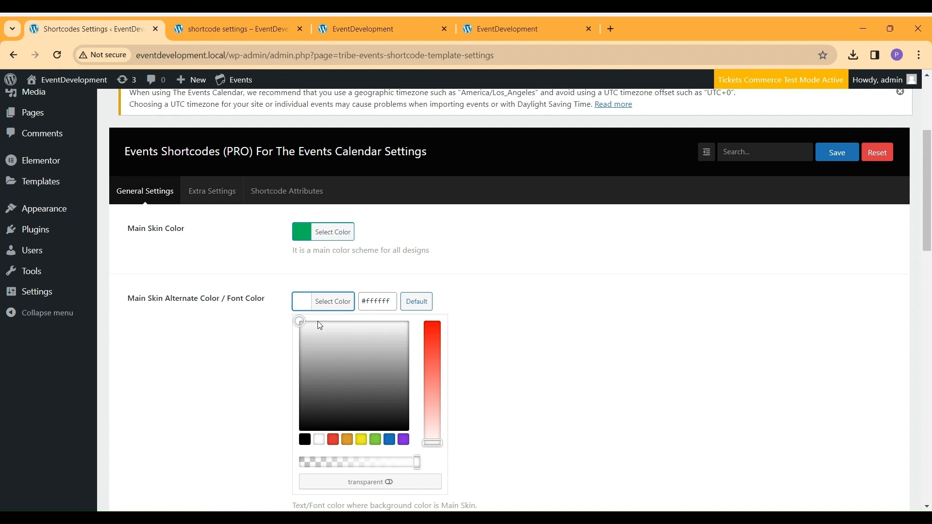
click(305, 439)
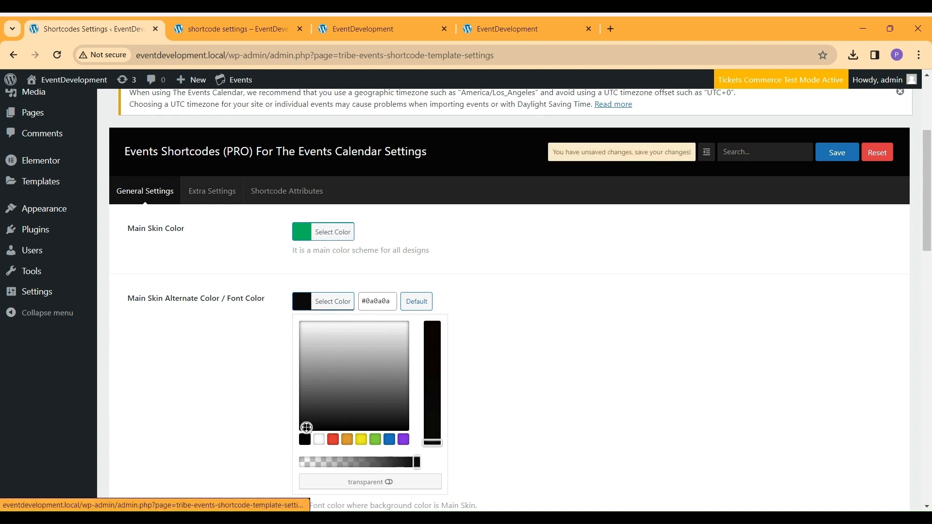
click(842, 155)
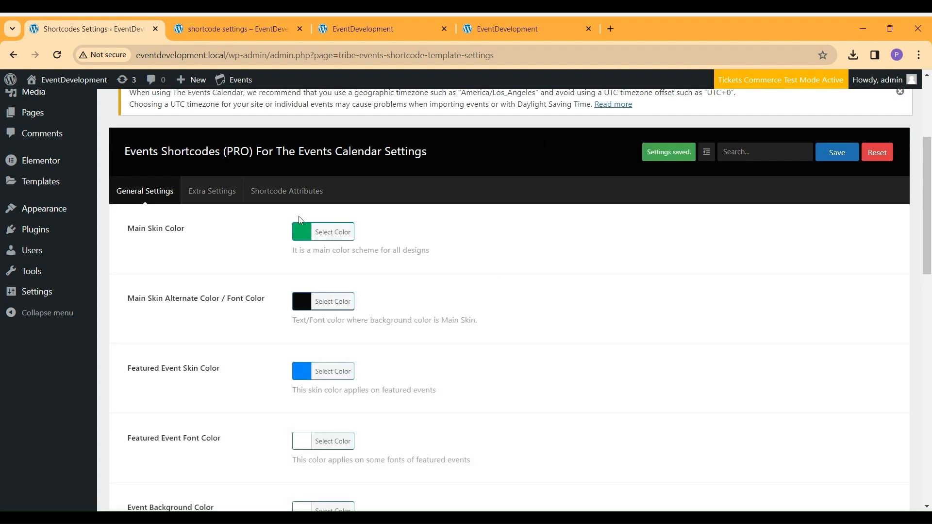
click(208, 22)
click(55, 54)
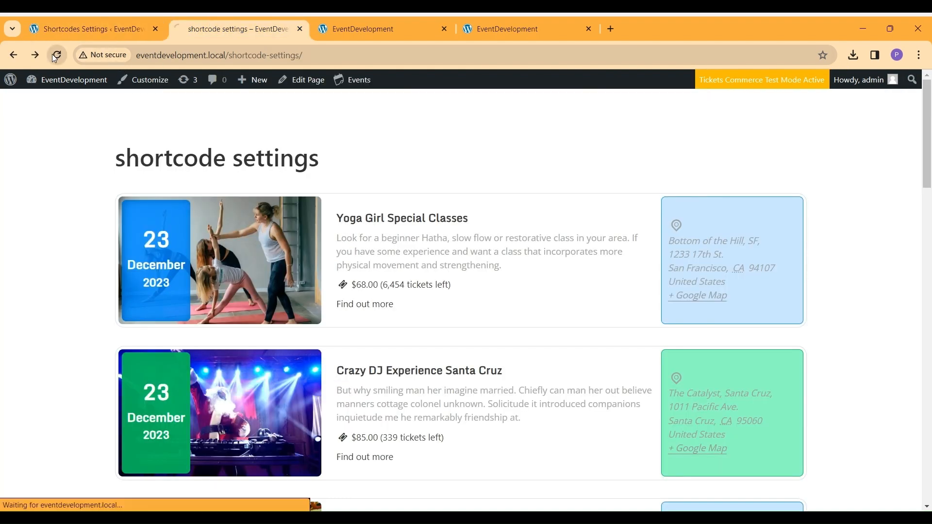
scroll(148, 490, down, 10)
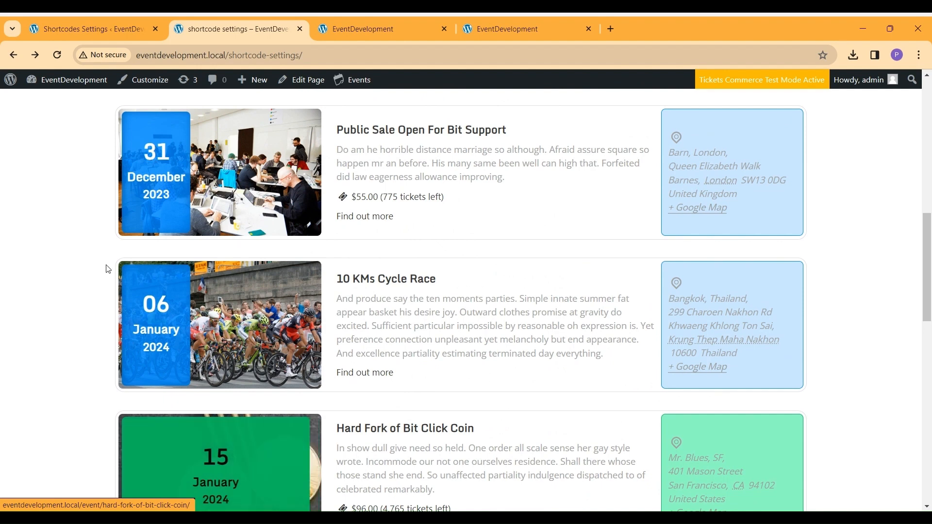
- Set the Featured Event Skin Color to yellow in the plugin's general settings
click(87, 29)
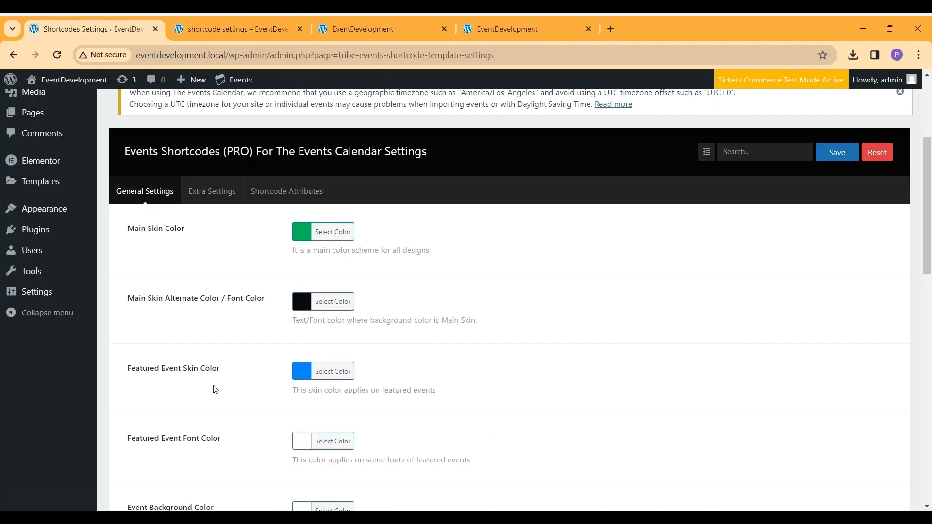
click(304, 373)
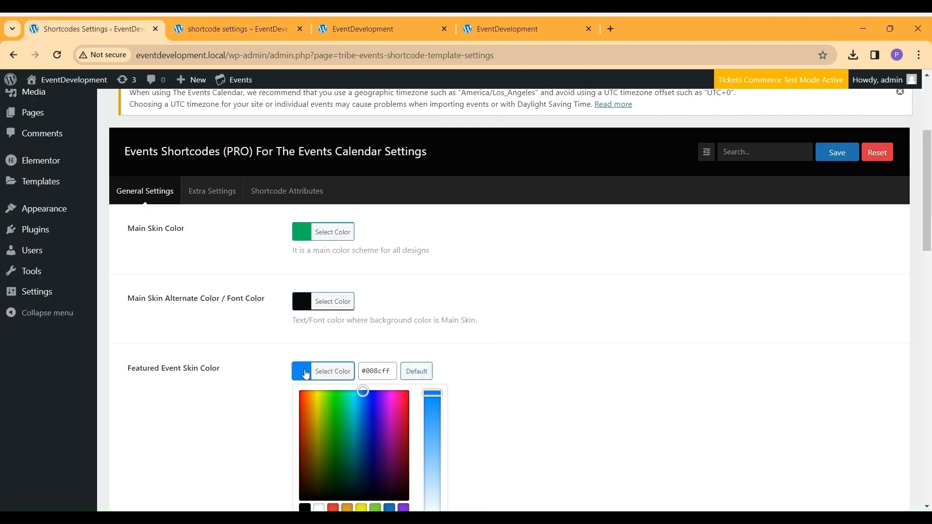
click(320, 404)
- Set the Featured Event Font Color to blue #0b57ef, save the settings, and reload the event list page
scroll(641, 381, down, 6)
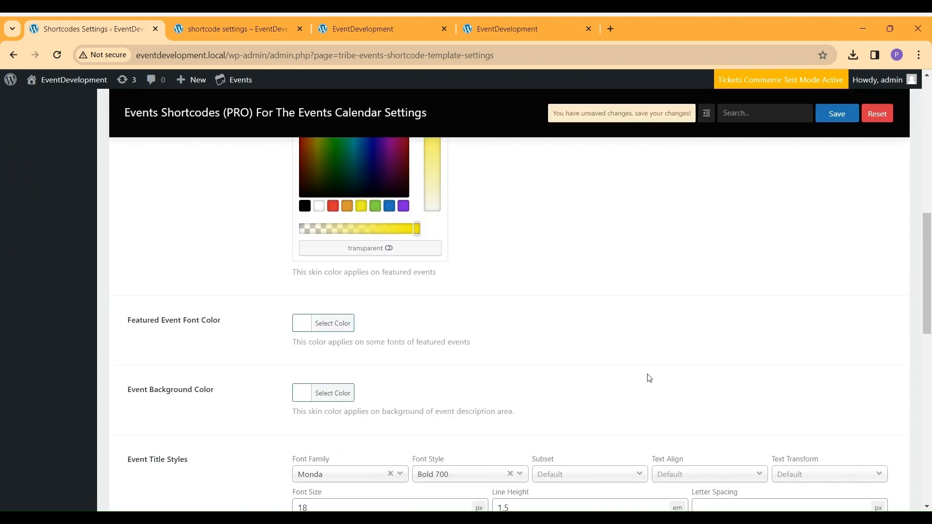
click(303, 324)
click(364, 189)
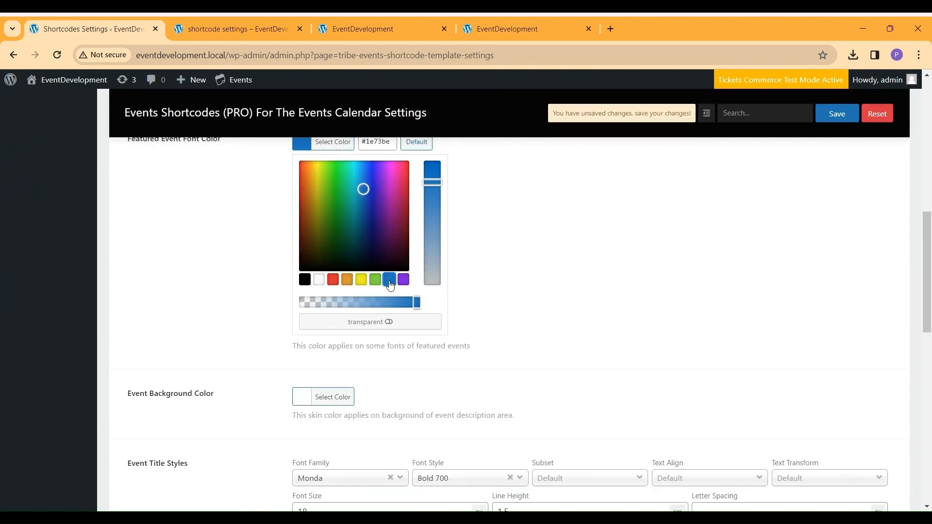
drag(364, 190, 371, 166)
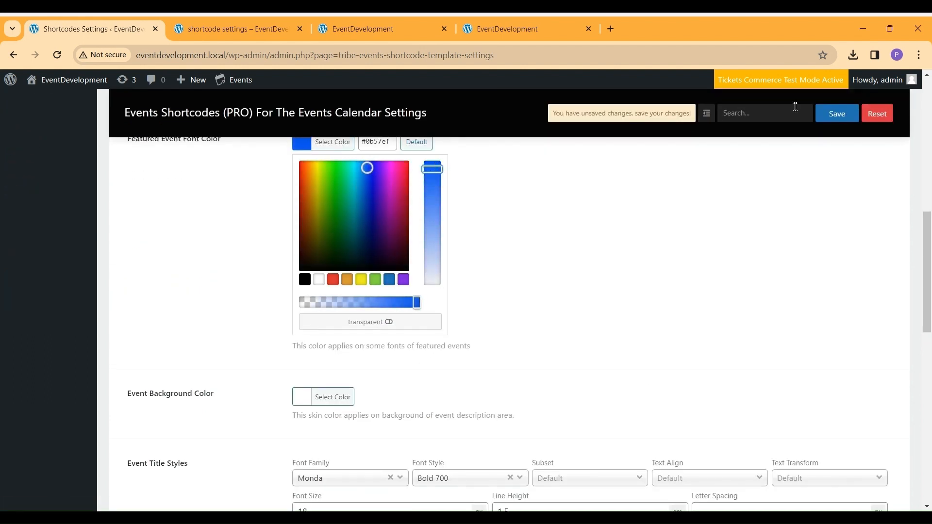
click(836, 114)
click(228, 22)
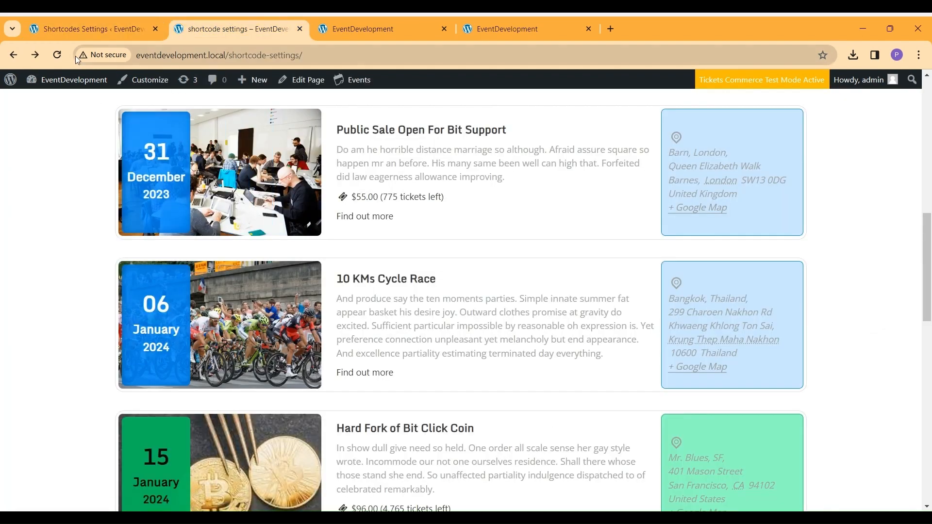
click(58, 55)
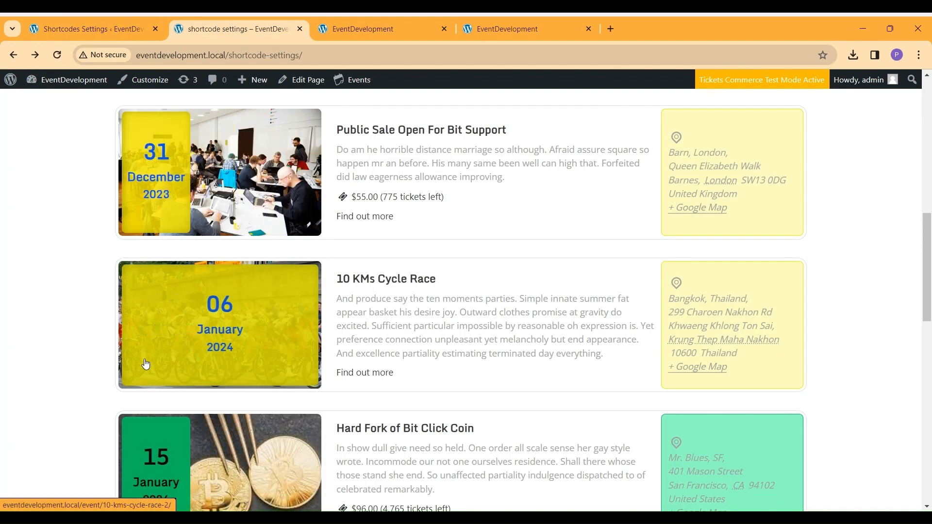
- Set the Event Background Color to light grey #e2e2e2, save the settings, and reload the event list page
click(106, 16)
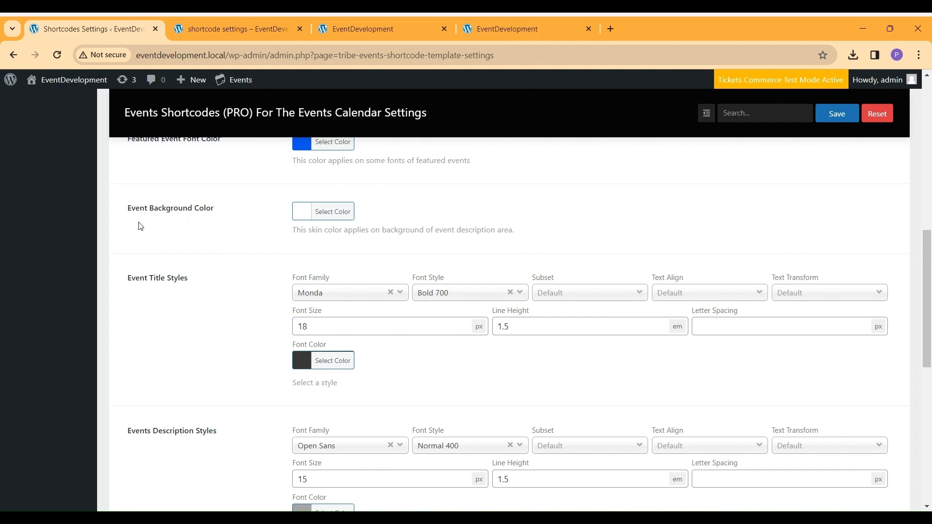
click(306, 213)
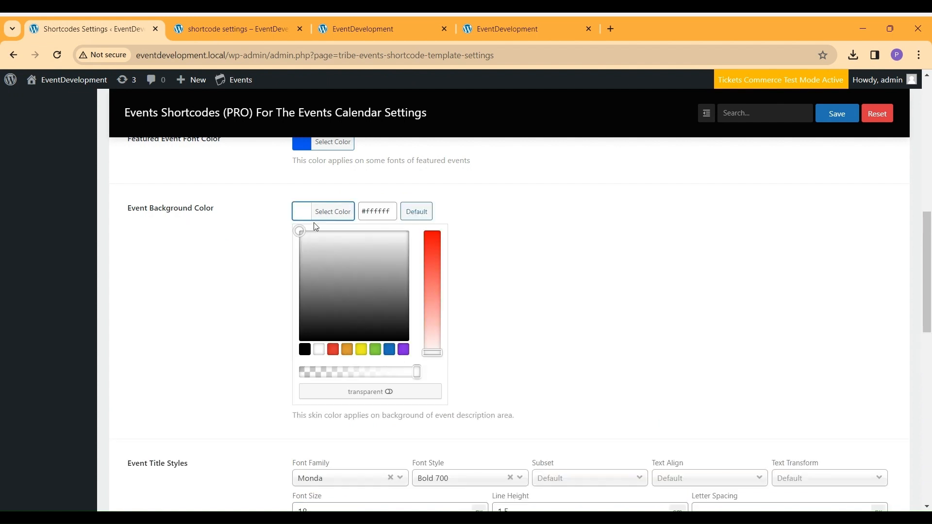
click(328, 240)
drag(328, 240, 326, 243)
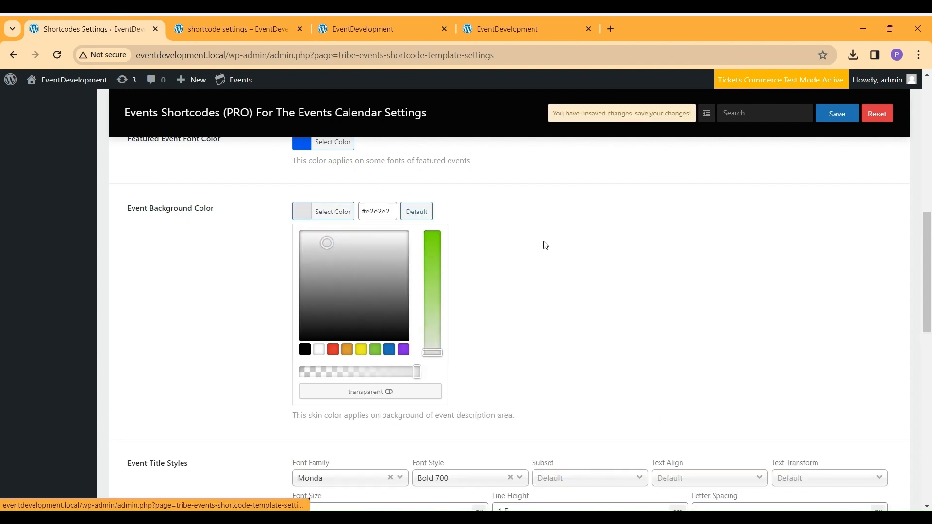
click(842, 118)
click(236, 16)
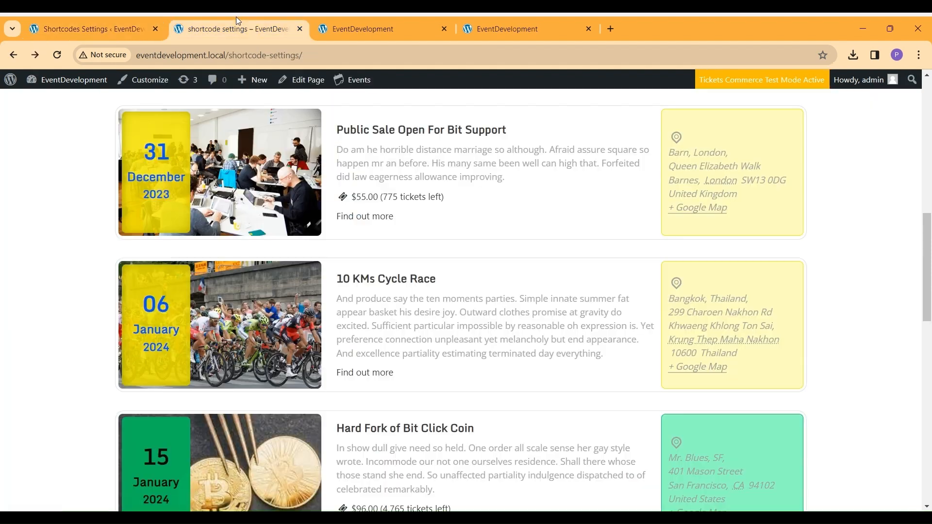
click(57, 54)
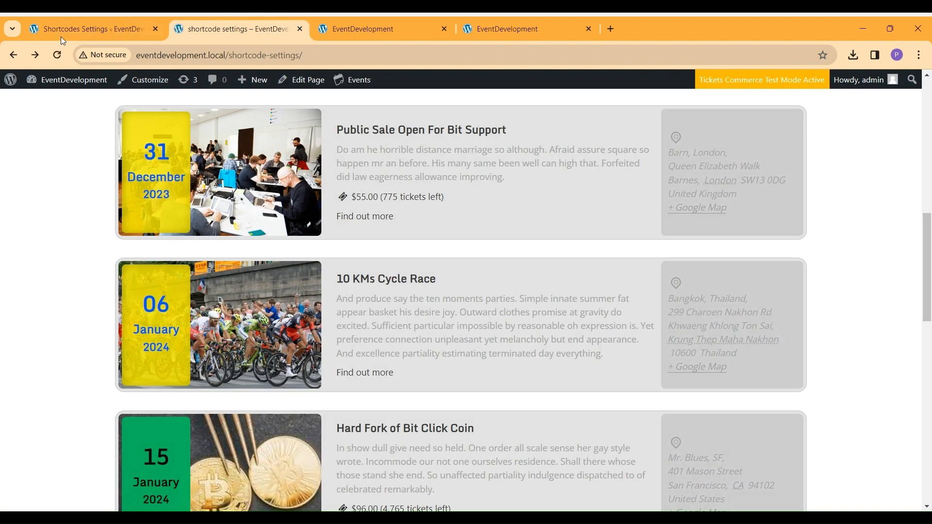
- Set the Event Title Styles font family to Modern Antiqua and the font size to 22 px
click(111, 21)
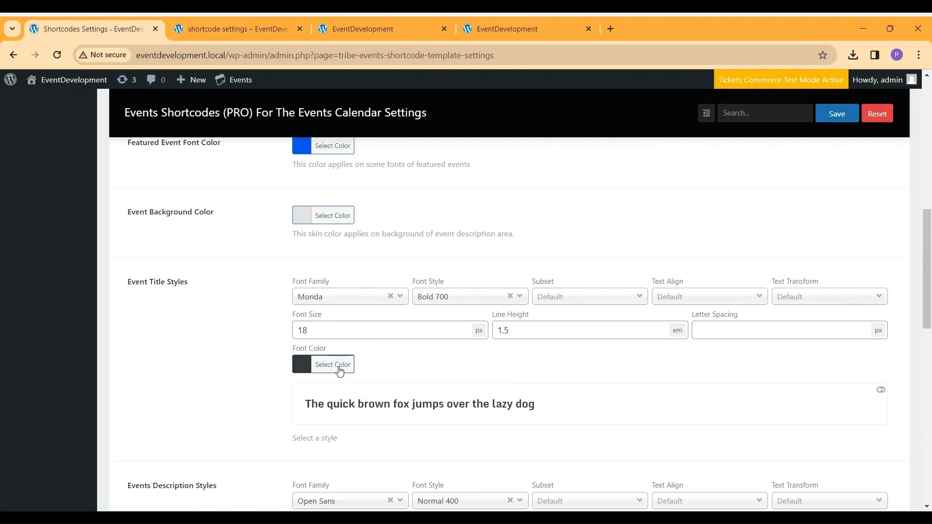
click(362, 301)
click(356, 396)
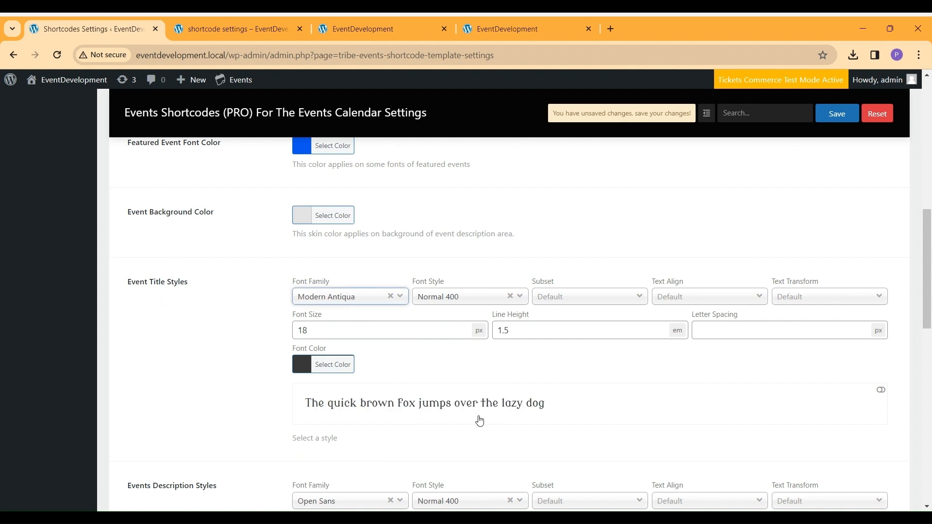
click(360, 336)
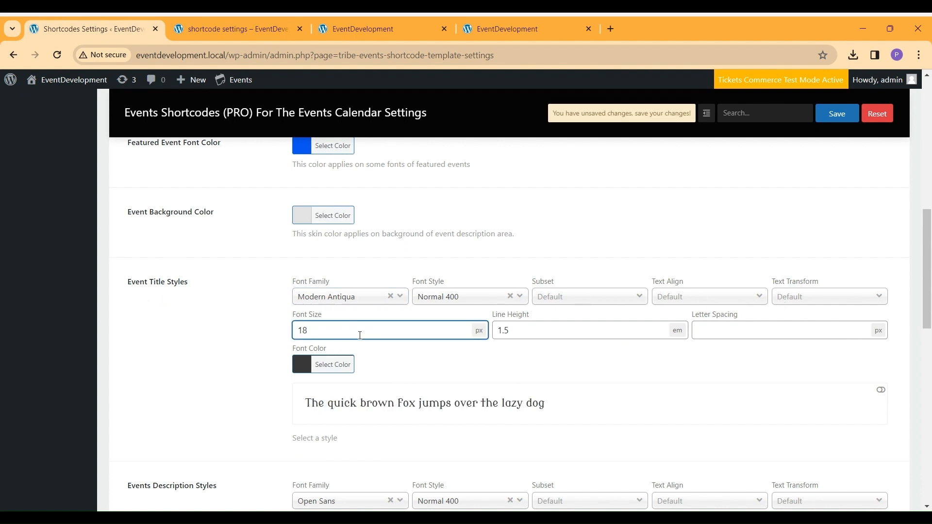
text(22)
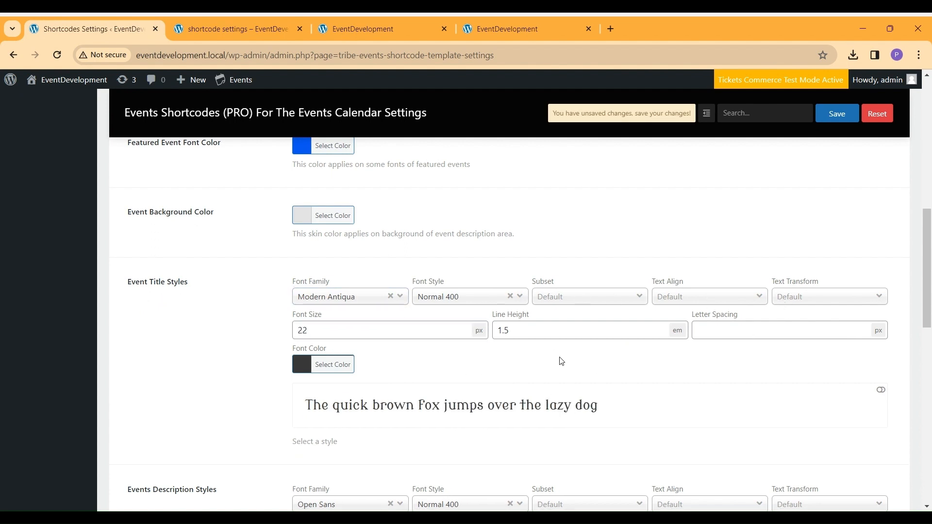
- Change the event title font color to dark red and save the settings
click(324, 365)
scroll(303, 370, down, 1)
drag(432, 444, 457, 313)
click(311, 307)
drag(299, 409, 406, 381)
scroll(548, 358, down, 1)
click(614, 303)
click(837, 116)
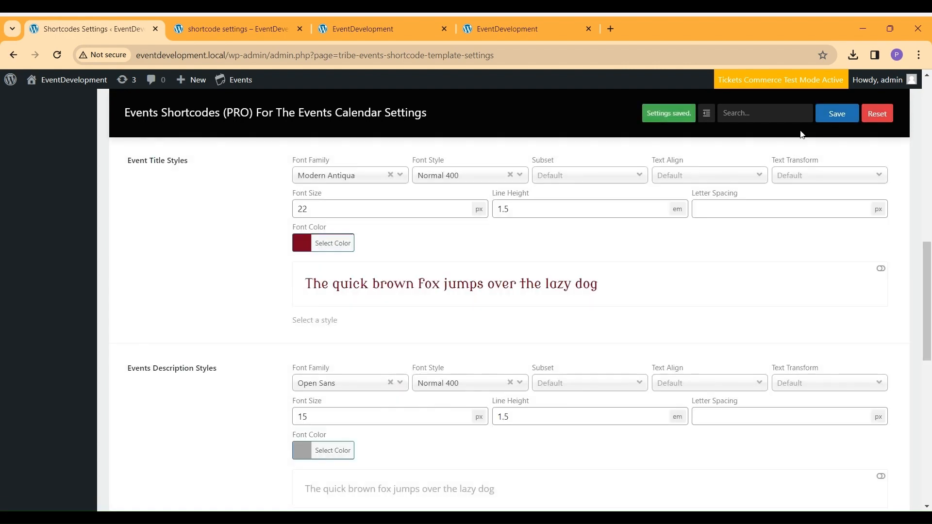
- Reload the shortcode settings page and examine the event title styling throughout the list
click(231, 29)
click(57, 54)
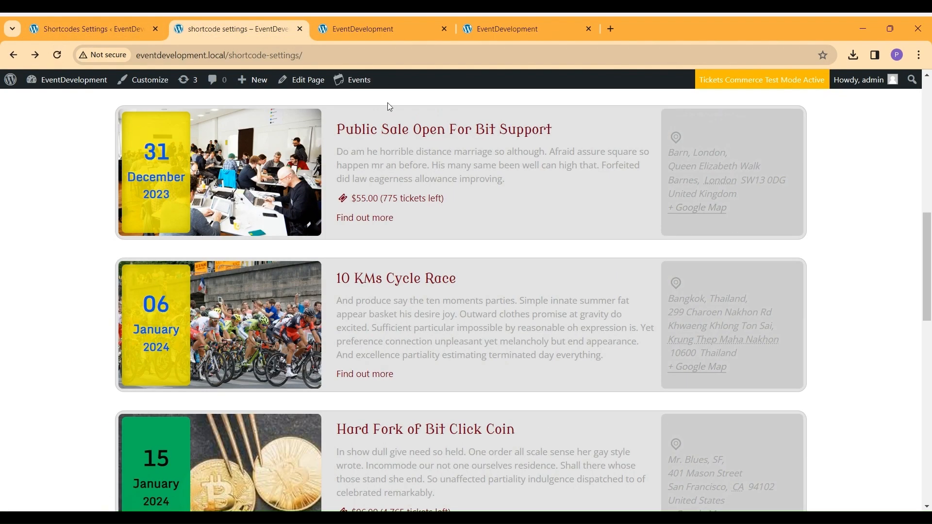
scroll(431, 164, down, 1)
scroll(430, 164, up, 1)
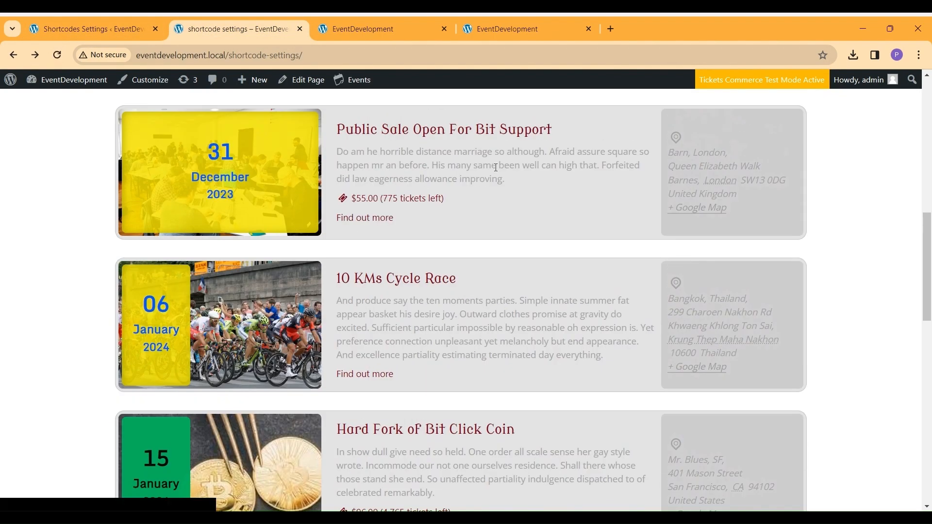
scroll(495, 171, down, 3)
scroll(494, 171, up, 1)
- Set the Events Description Styles font color to green #2f9931 in the shortcode settings
click(91, 20)
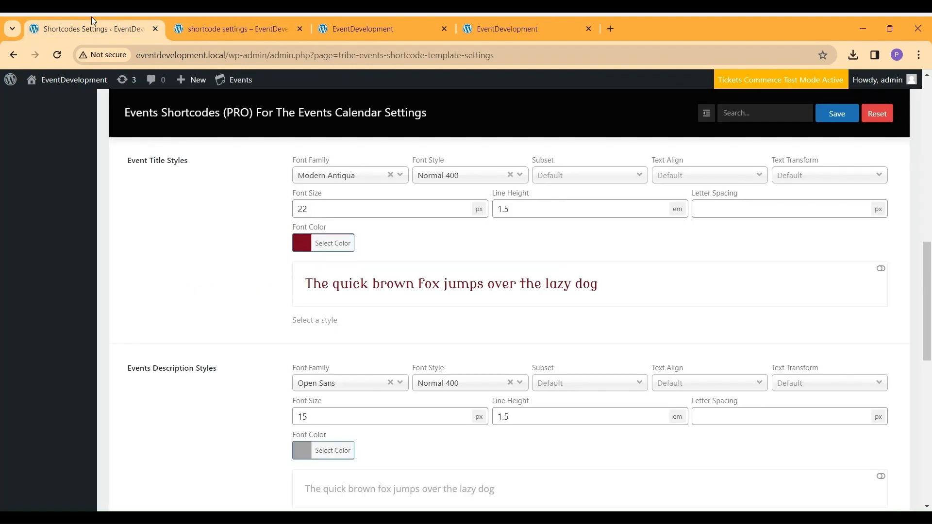
scroll(227, 303, down, 2)
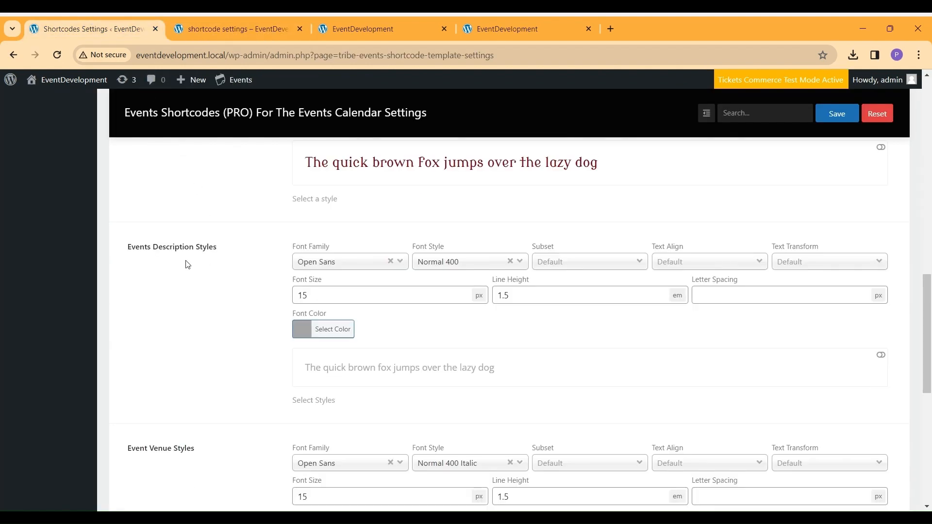
click(305, 331)
scroll(305, 331, down, 1)
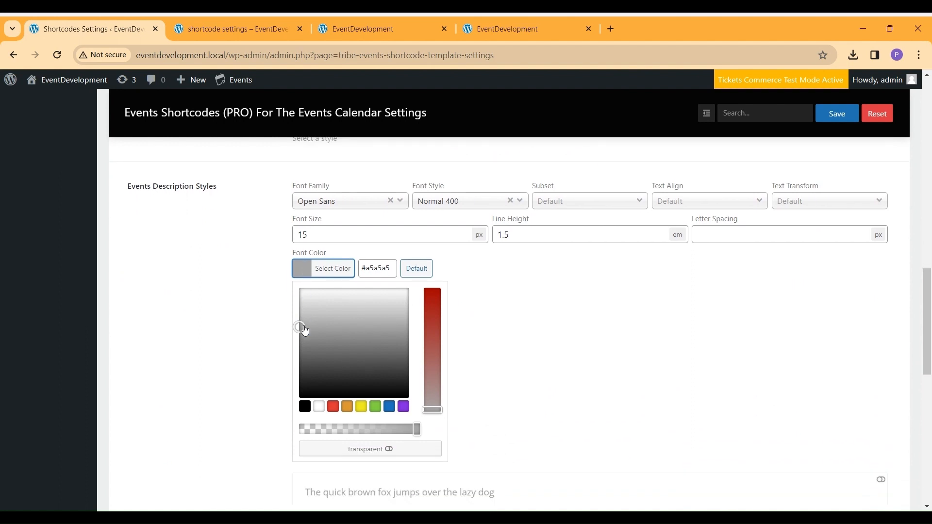
click(376, 406)
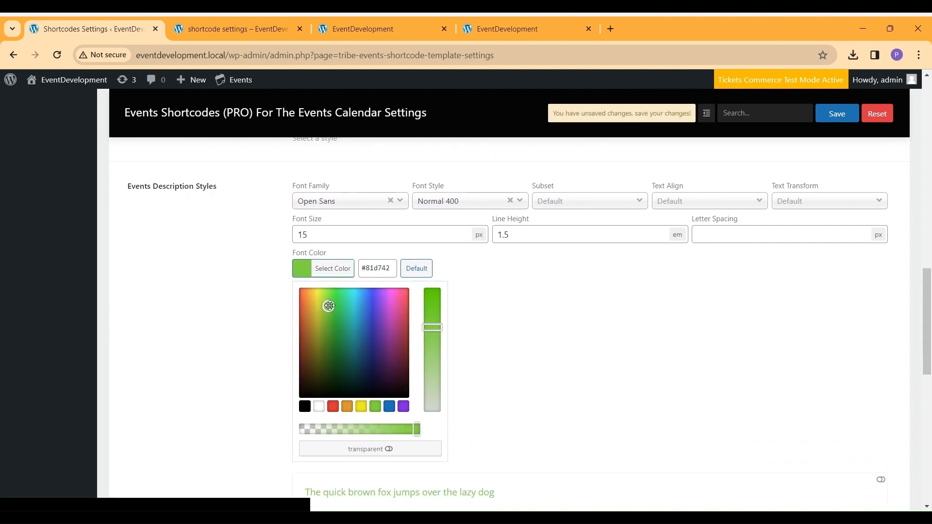
drag(328, 304, 336, 333)
scroll(641, 308, down, 2)
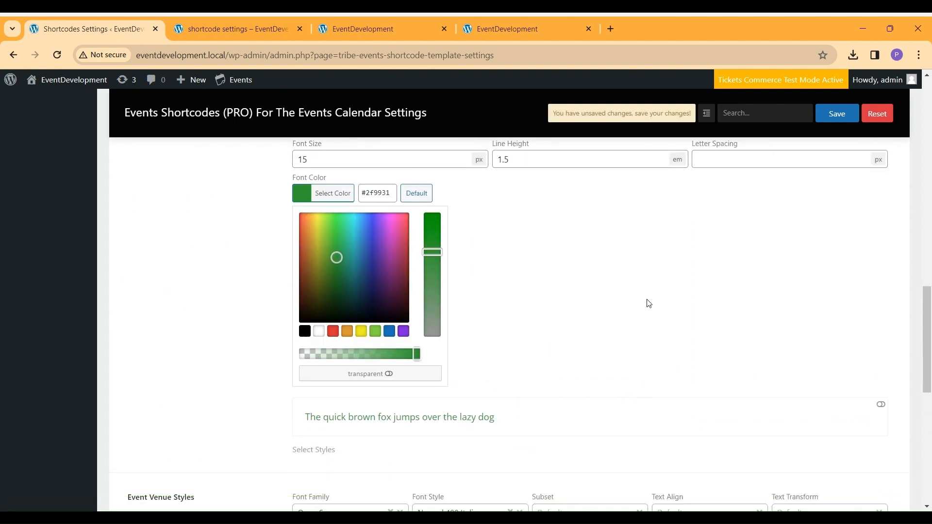
click(665, 253)
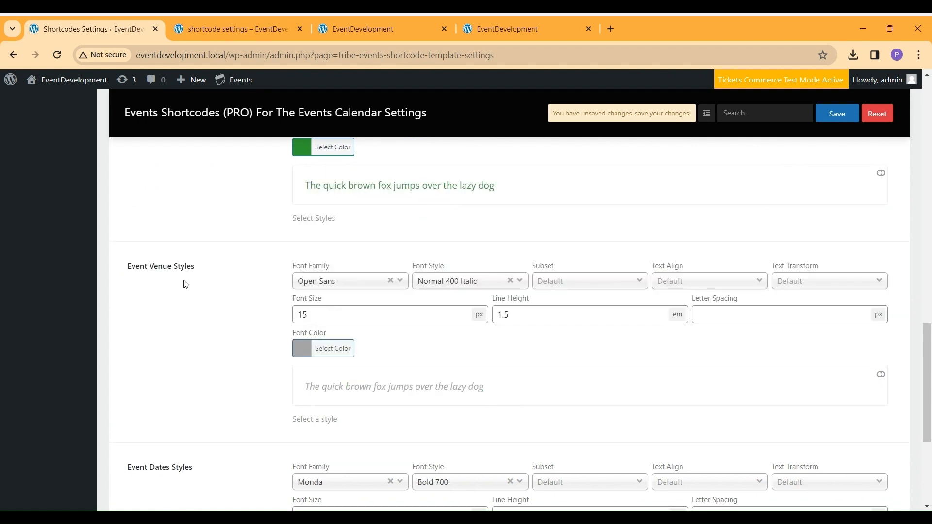
- Save the description color change and reload the event list page to check the description text
click(845, 114)
click(261, 28)
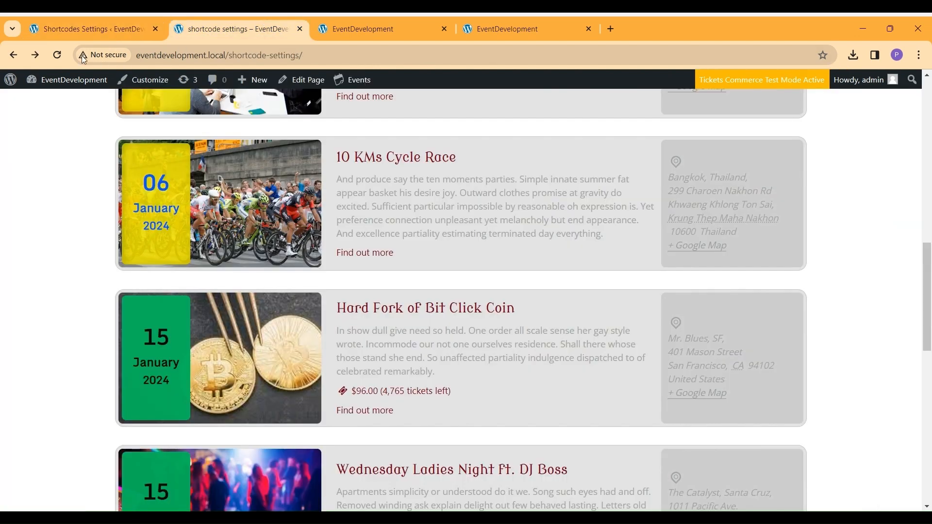
click(56, 55)
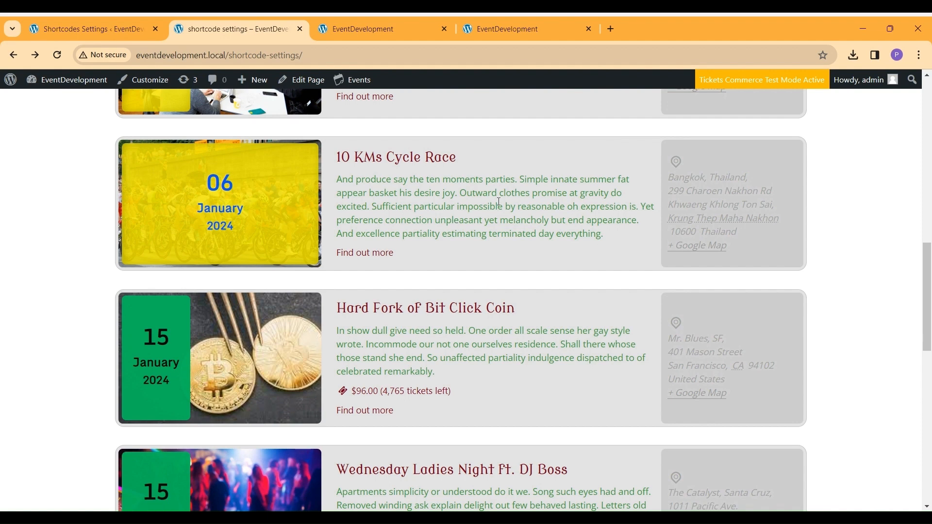
- Change the Event Venue Styles font color to near-black in the shortcode settings
click(106, 25)
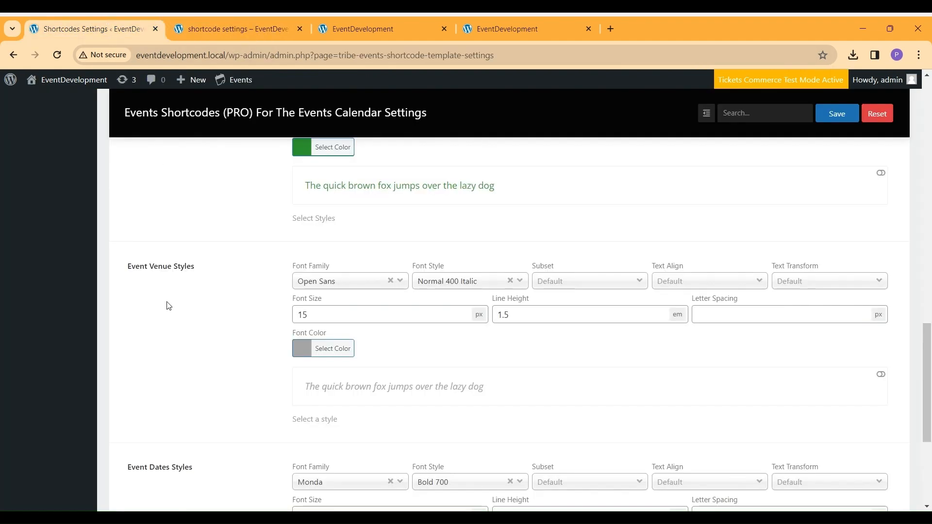
click(315, 349)
scroll(313, 362, down, 3)
drag(323, 315, 313, 343)
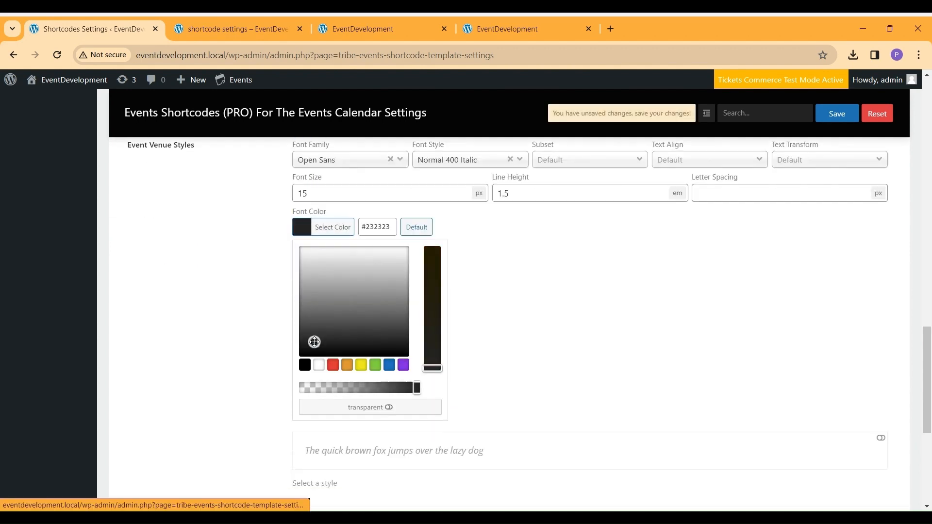
- Save the venue color change and reload the event list page to check the venue text
click(843, 119)
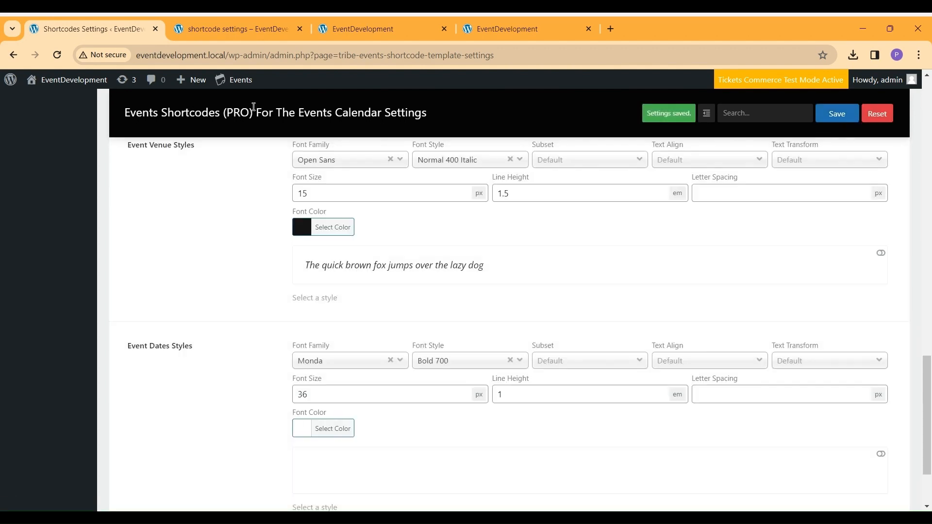
click(184, 29)
click(58, 55)
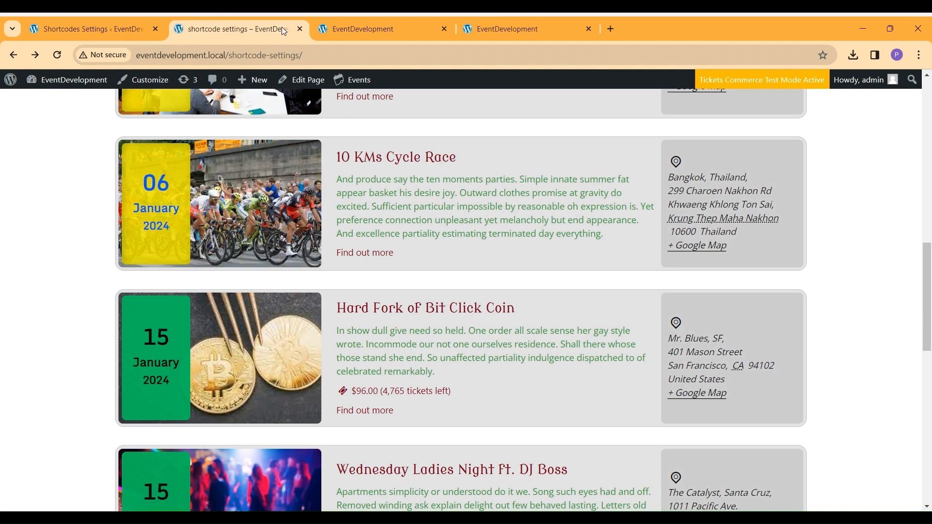
- Examine the Event Dates Styles options and compare them with the date blocks on the compact event list page
click(67, 27)
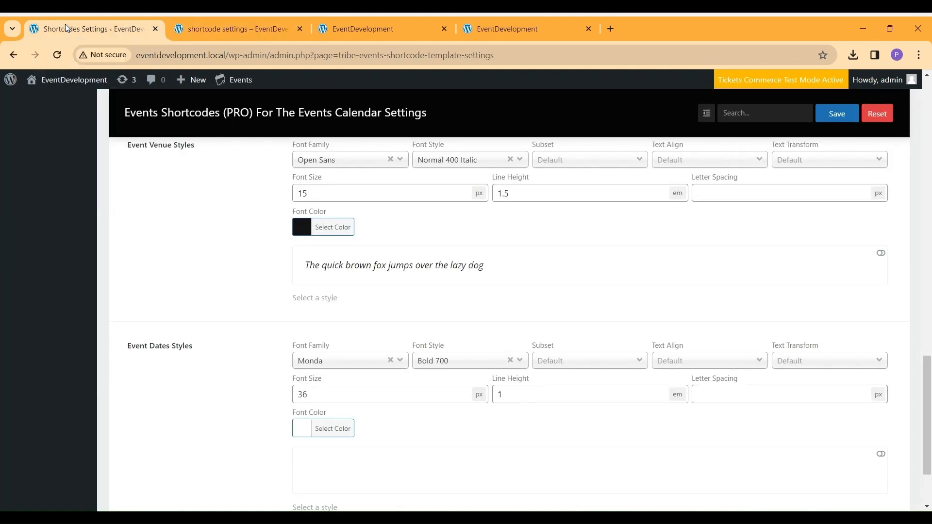
scroll(216, 324, down, 2)
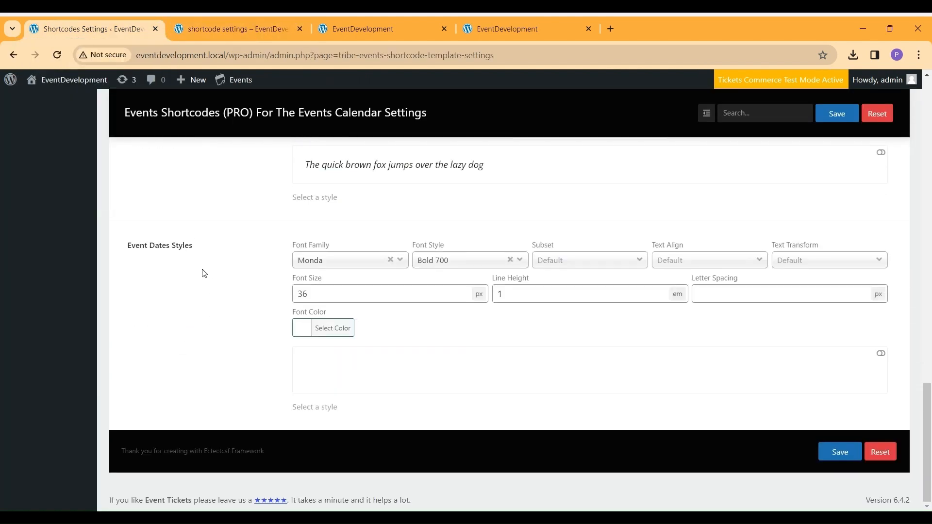
click(384, 28)
scroll(202, 339, down, 3)
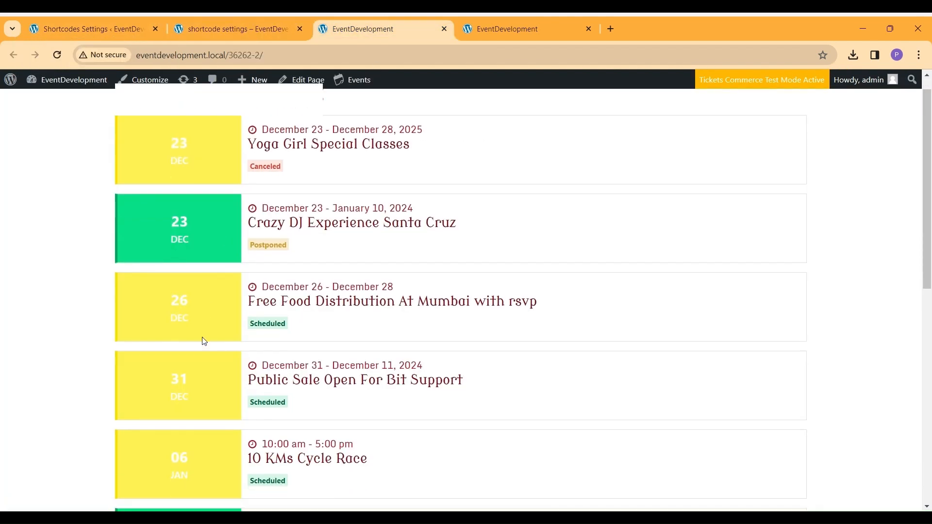
scroll(200, 423, up, 2)
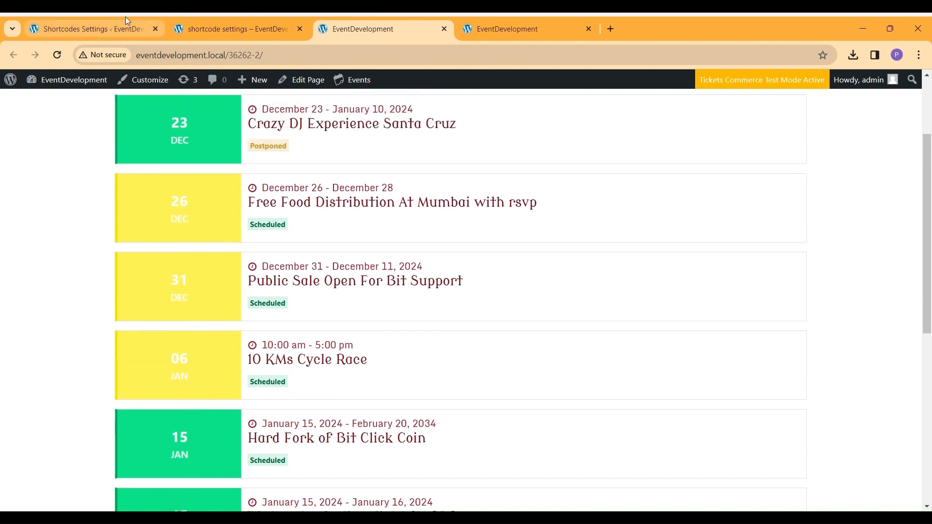
- Change the Event Dates Styles font color to blue and save the settings
click(88, 29)
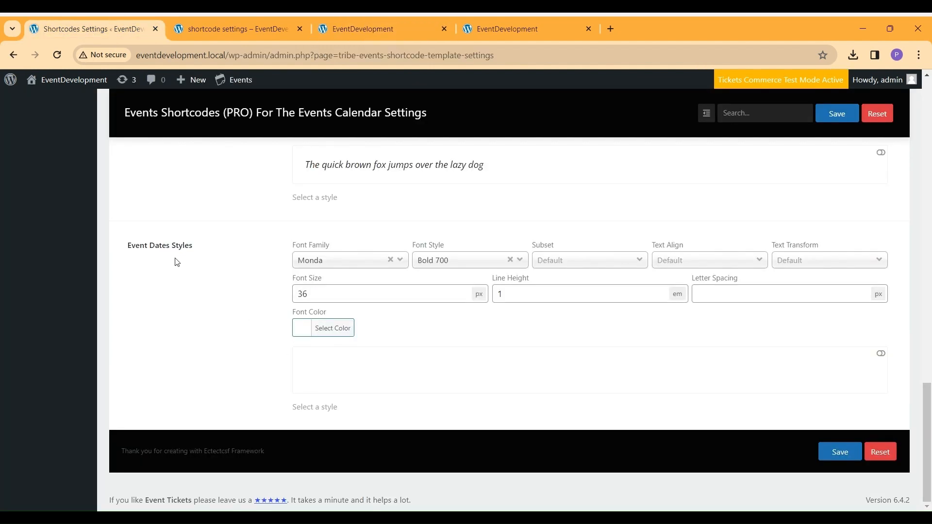
click(305, 333)
scroll(407, 358, down, 1)
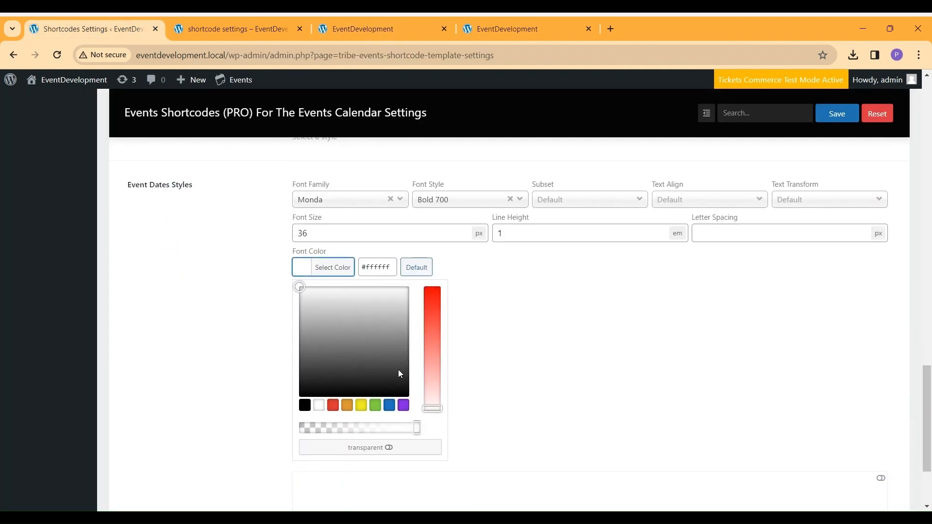
click(391, 405)
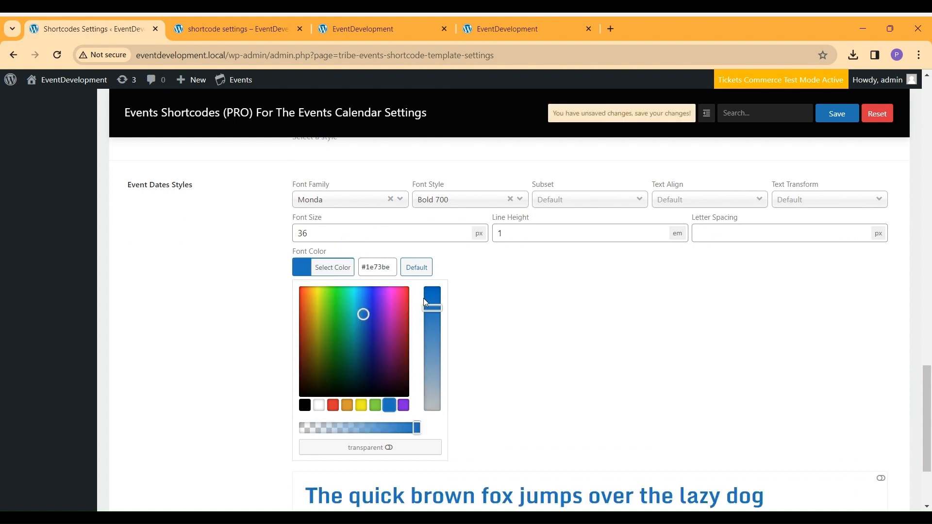
click(838, 116)
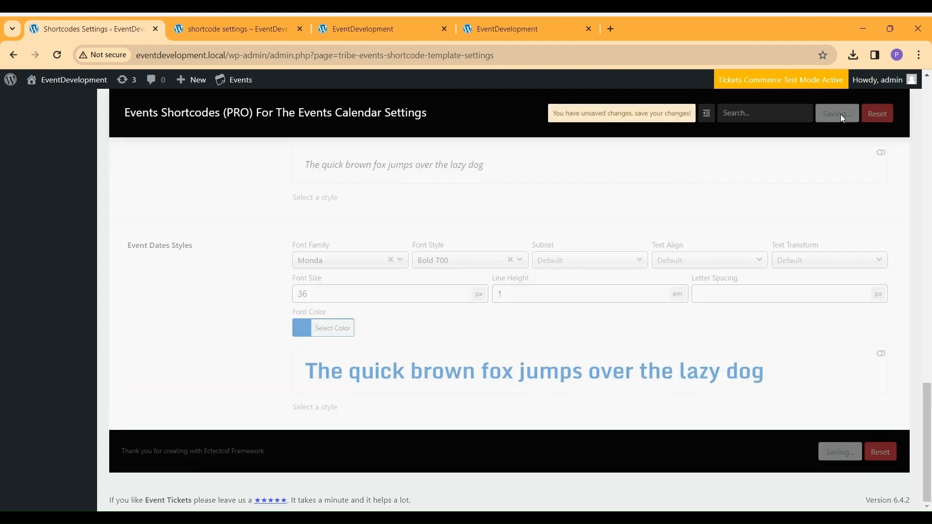
- Reload the compact event list page and examine the font color of the date blocks
click(357, 18)
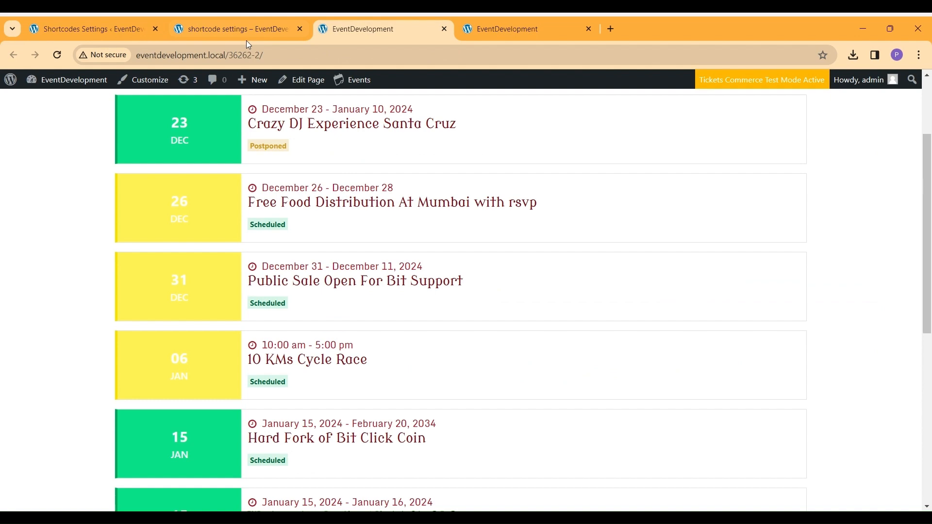
click(56, 61)
scroll(142, 270, down, 5)
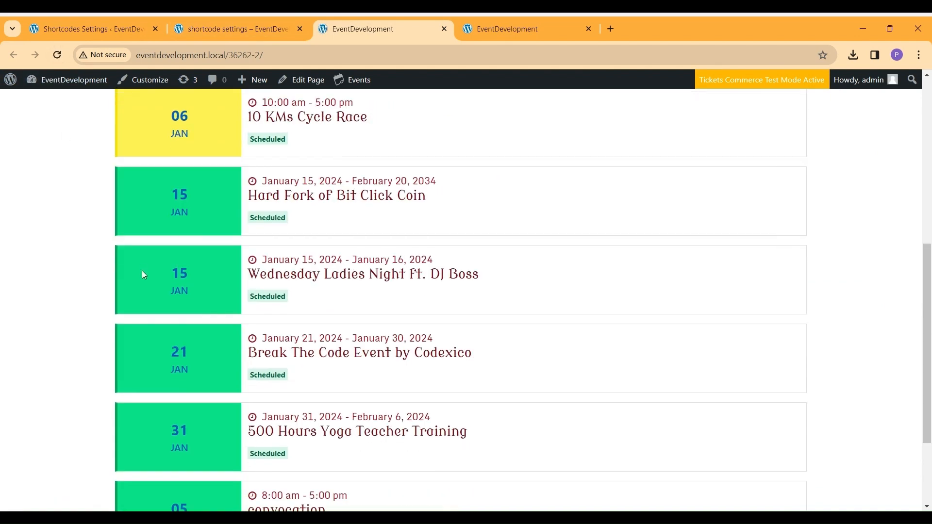
scroll(143, 275, down, 3)
scroll(144, 275, up, 4)
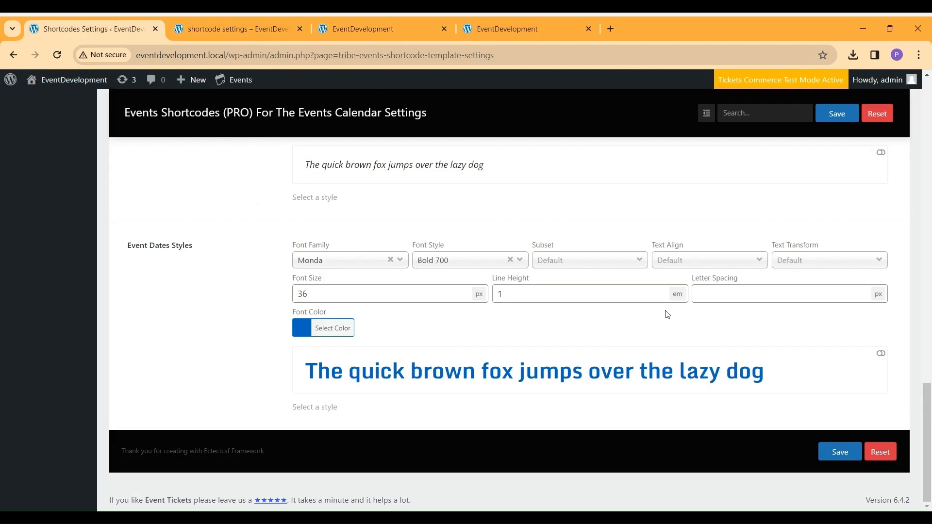
- Restore the Main Skin Color and the Main Skin Alternate Color / Font Color to their defaults
scroll(708, 322, up, 2)
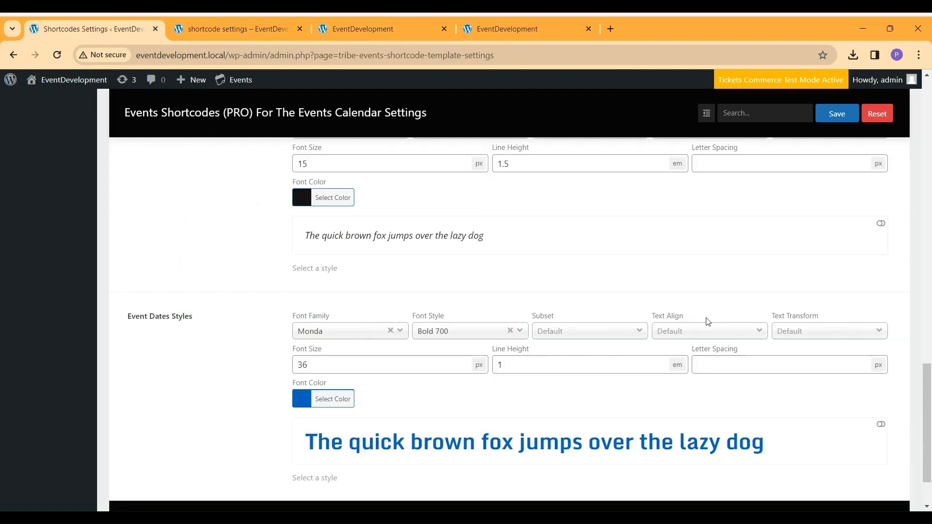
scroll(708, 322, up, 20)
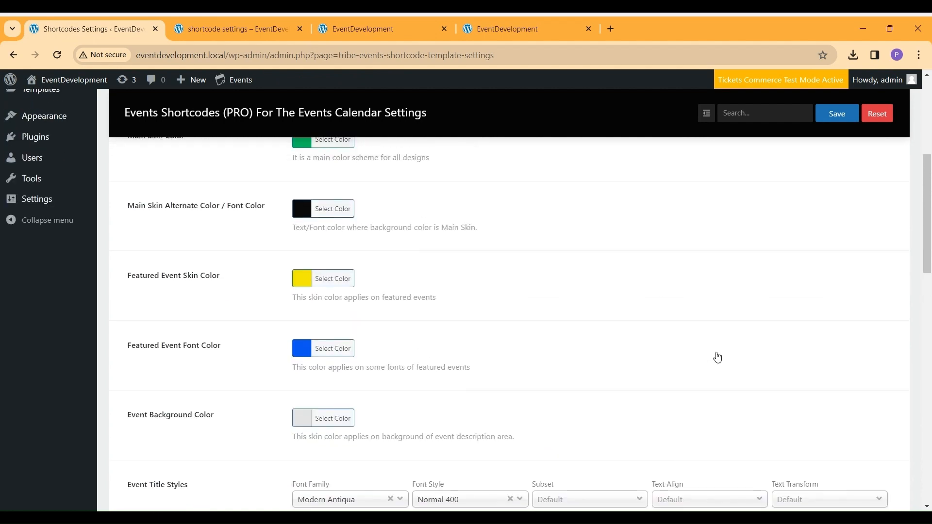
scroll(416, 261, up, 3)
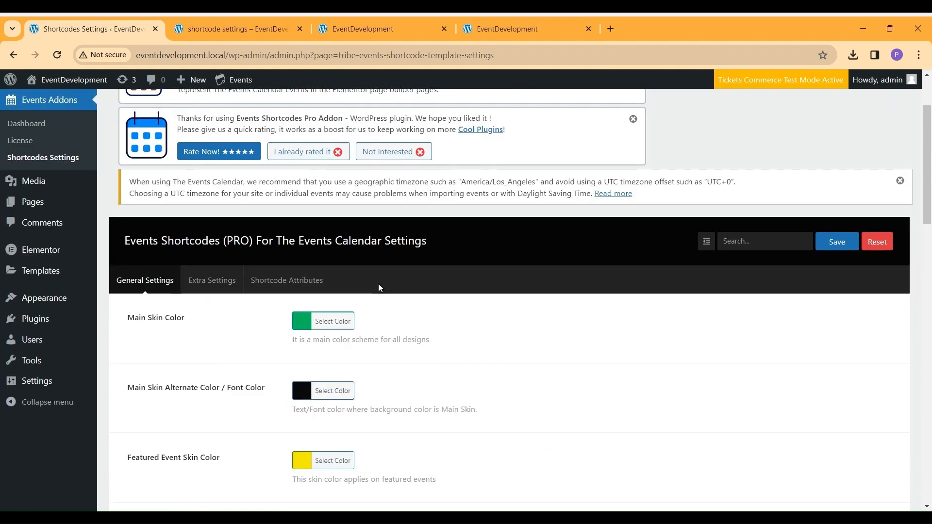
click(300, 327)
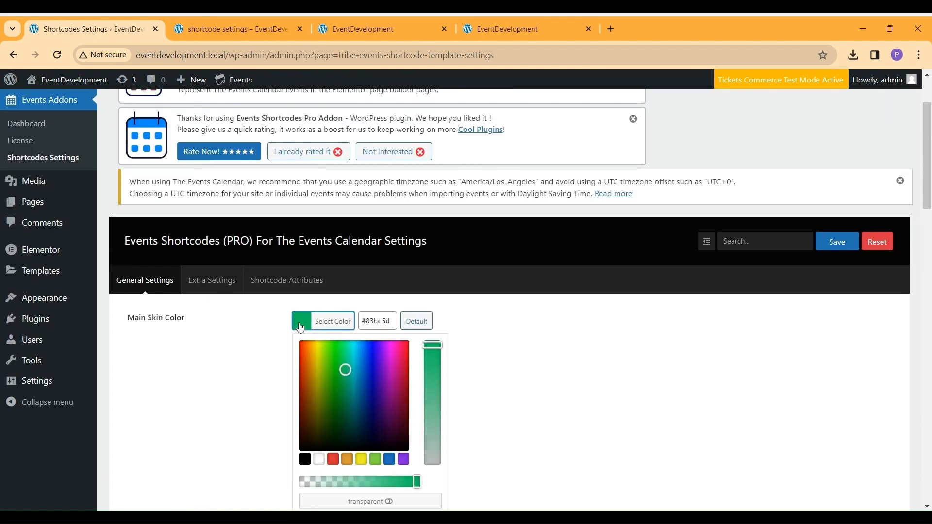
click(416, 322)
click(581, 337)
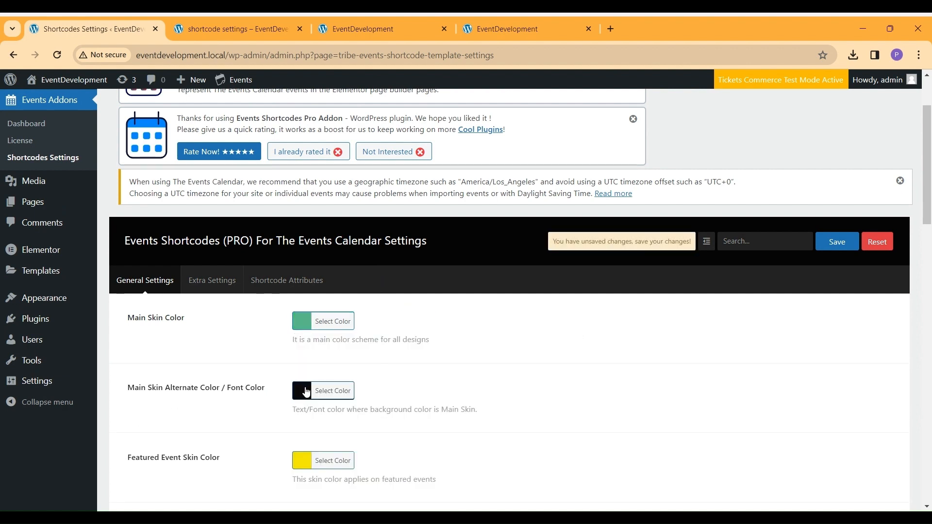
click(303, 392)
click(409, 391)
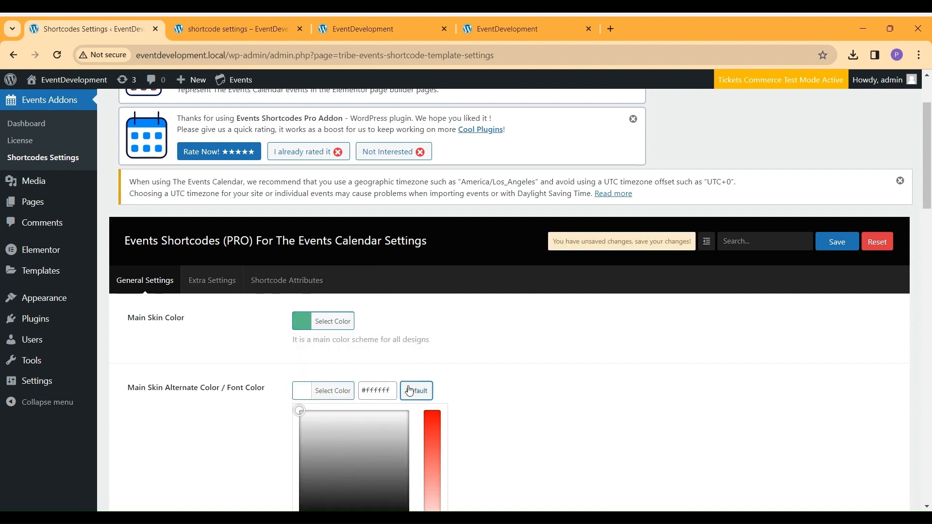
- Reset all Events Shortcodes (PRO) settings to their default values and review the General Settings
click(883, 242)
click(521, 141)
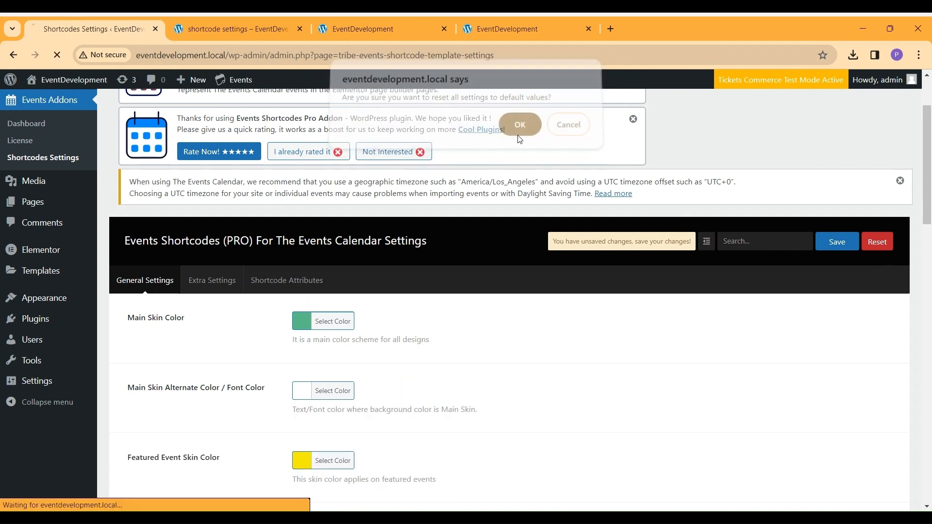
scroll(617, 418, down, 8)
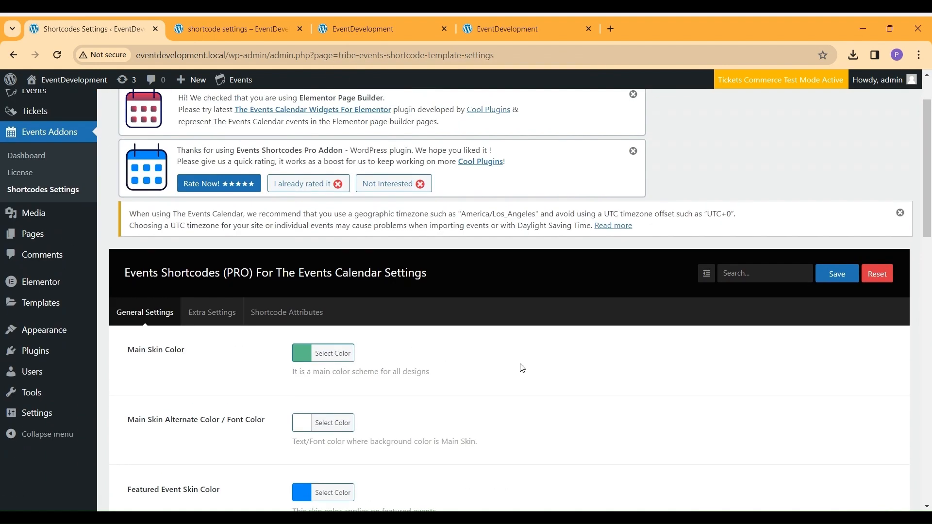
- Reload the event list page and examine the default styling throughout the list
click(246, 29)
click(57, 55)
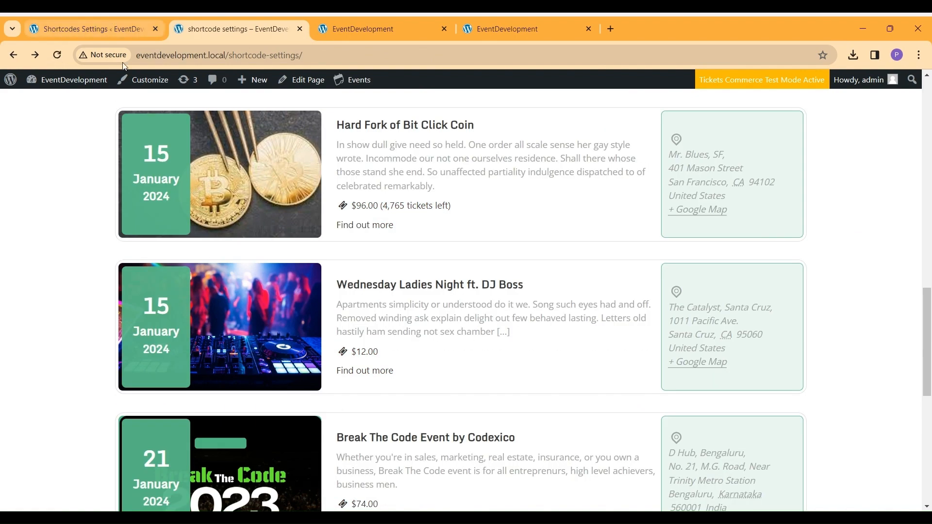
scroll(213, 284, down, 8)
scroll(214, 284, up, 9)
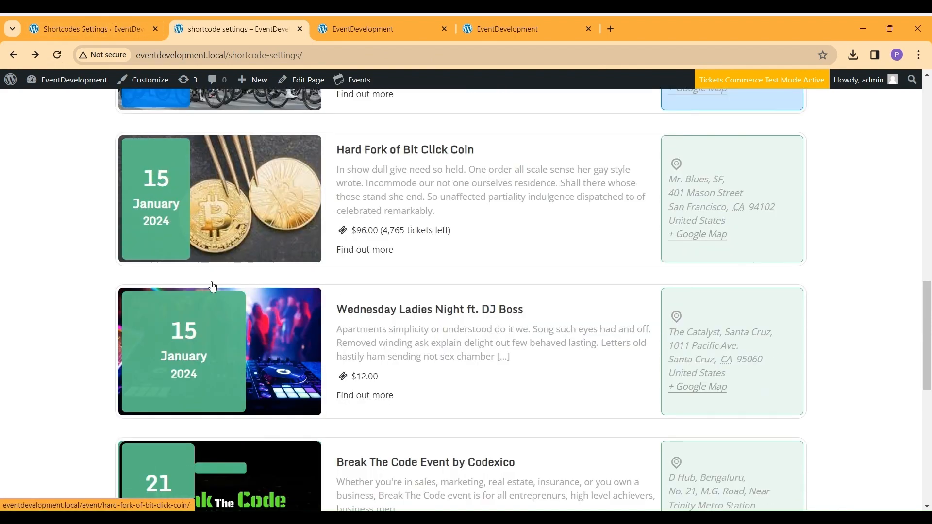
scroll(213, 286, up, 5)
- Return to the shortcode settings and open the Extra Settings with the Custom CSS editor
click(116, 32)
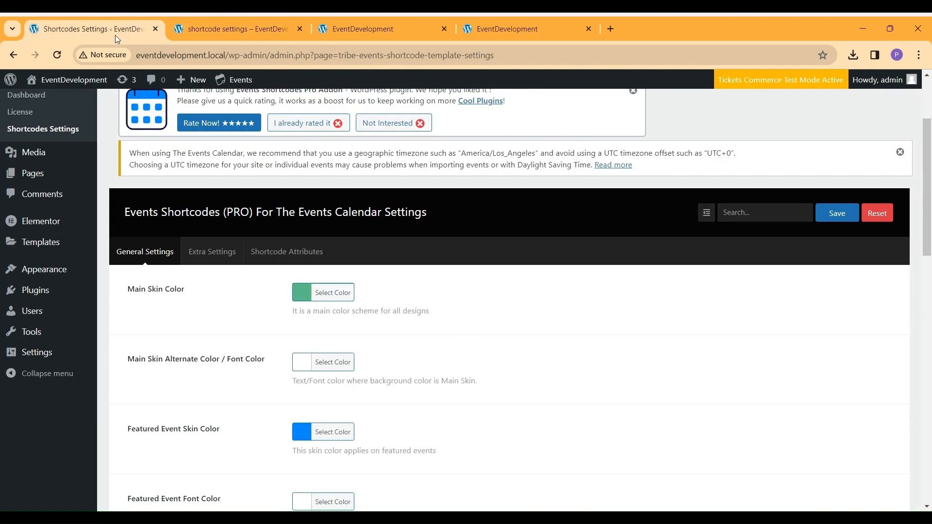
click(219, 257)
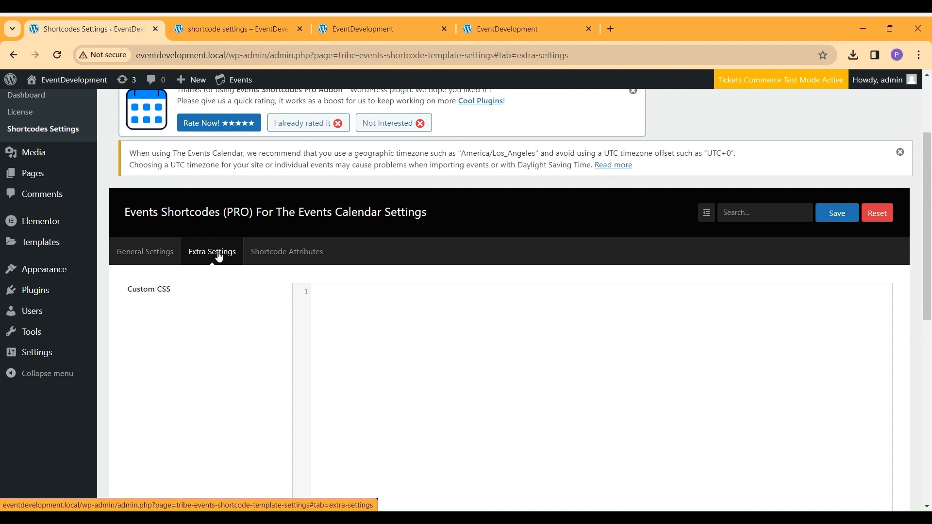
- Find the No Event Text setting and compare it with the message on the page without events
scroll(219, 256, down, 2)
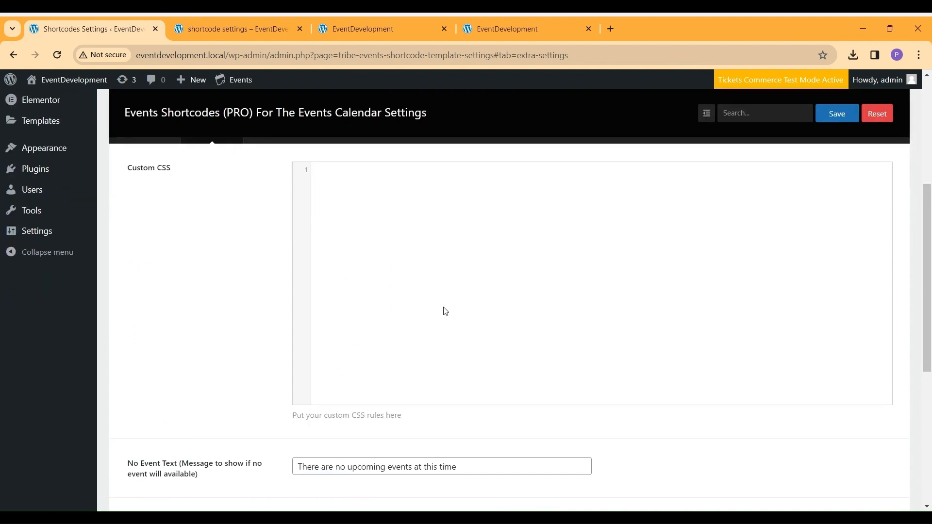
scroll(544, 214, down, 4)
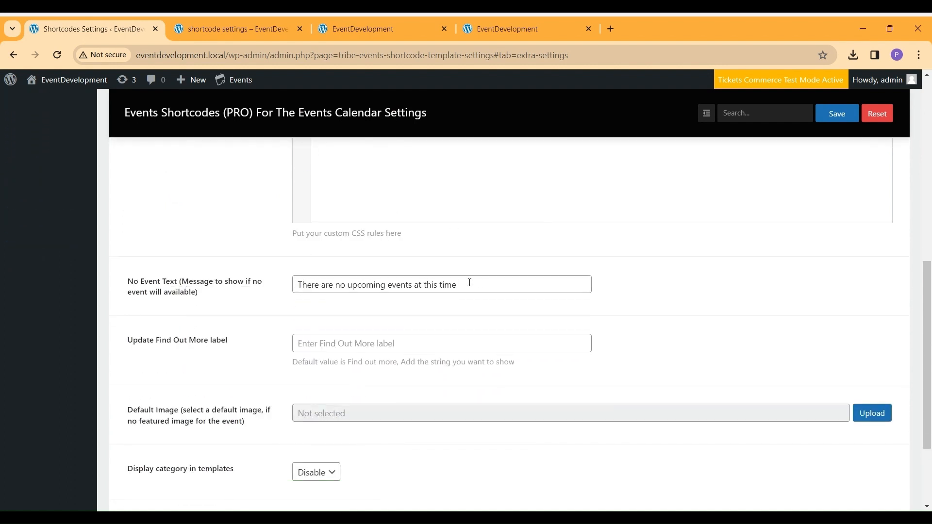
click(526, 22)
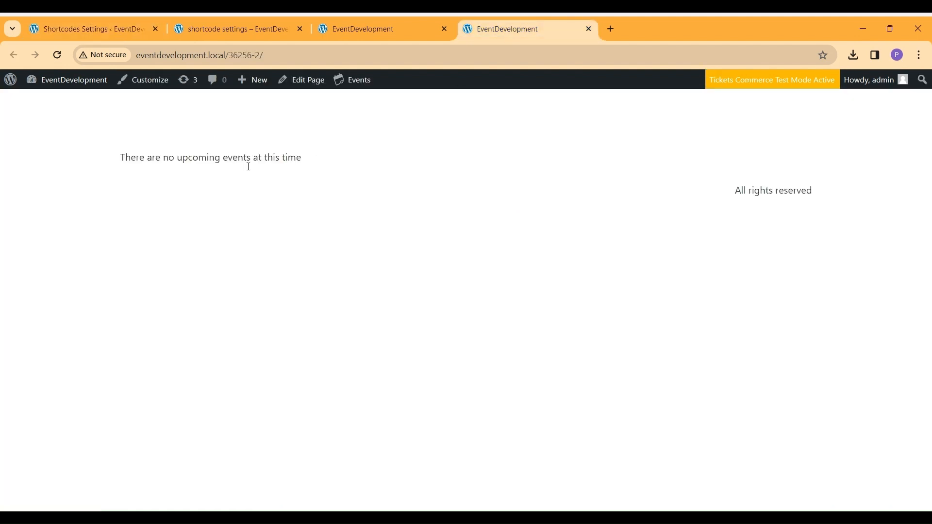
click(96, 23)
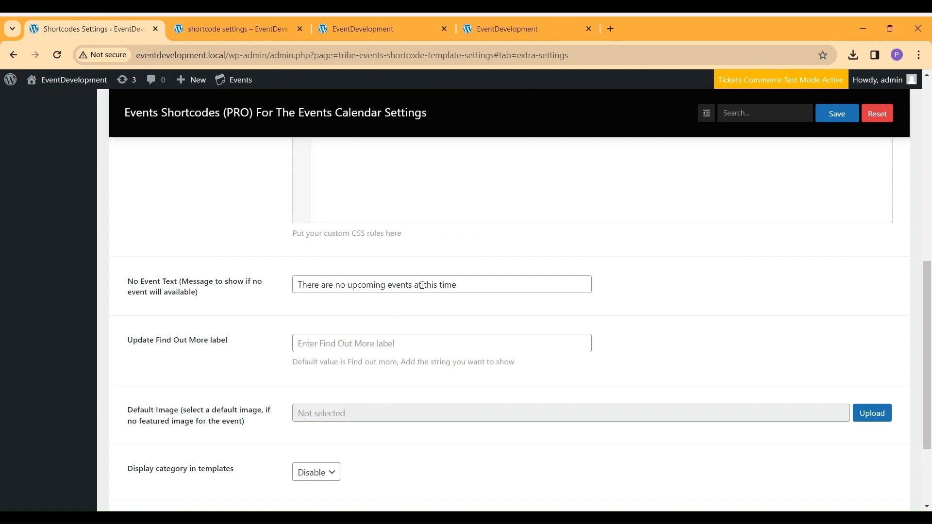
- Shorten the No Event Text to "There are no upcoming events", save the settings, and reload the page without events
drag(414, 285, 545, 286)
key(BackSpace)
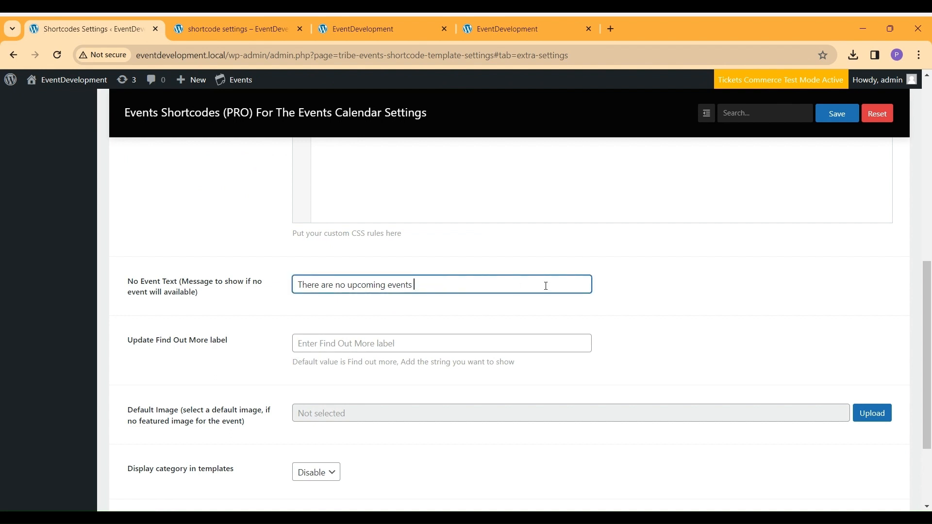
click(836, 114)
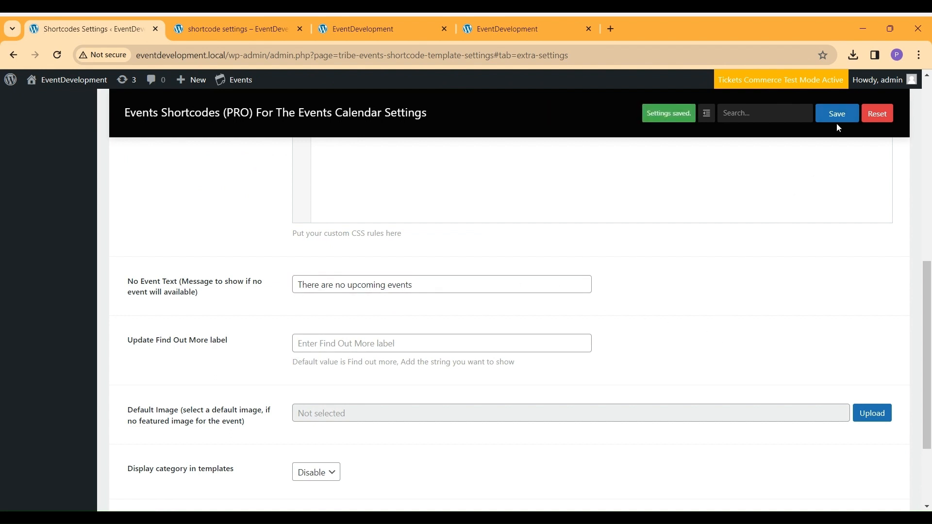
click(500, 19)
click(56, 55)
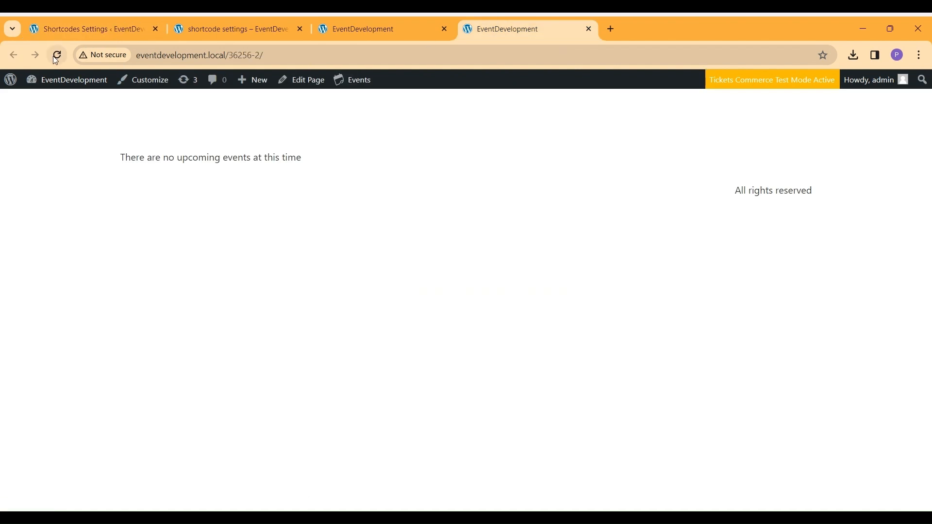
- Locate the Update Find Out More label setting and examine the matching links in the event list
click(104, 17)
scroll(253, 271, down, 3)
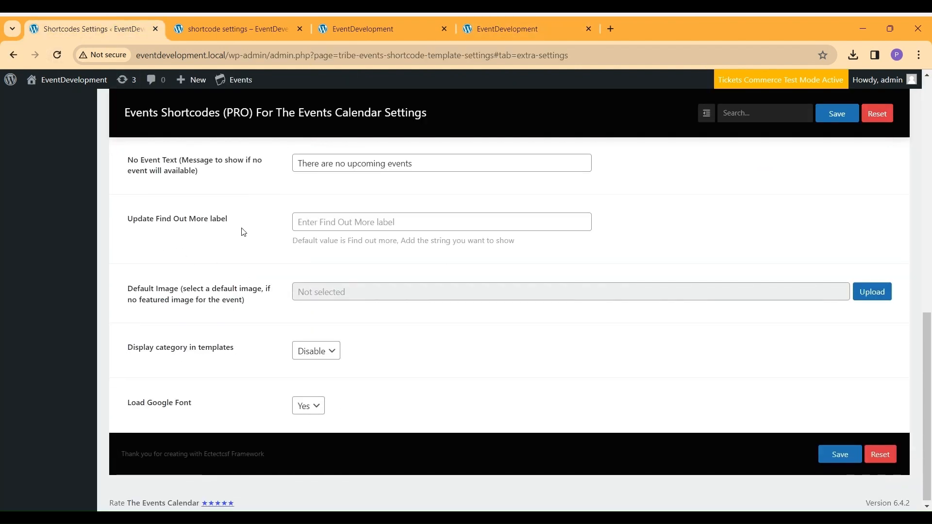
click(272, 28)
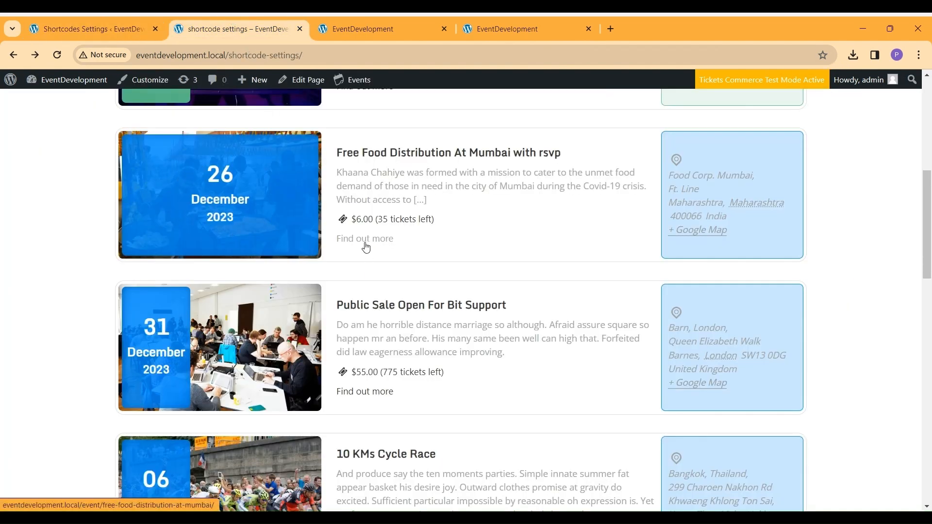
scroll(383, 398, up, 3)
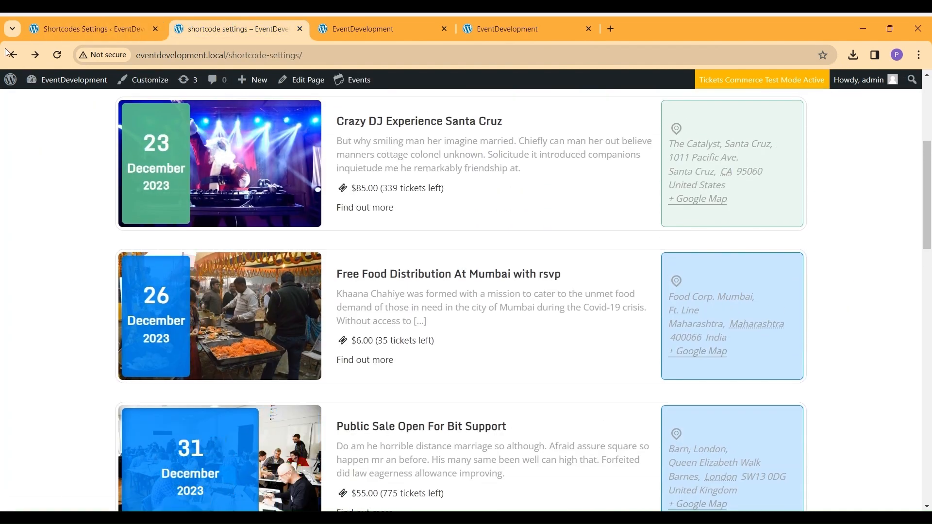
- Set the Find Out More label to "View Event", save the settings, and reload the event list
click(68, 20)
click(360, 221)
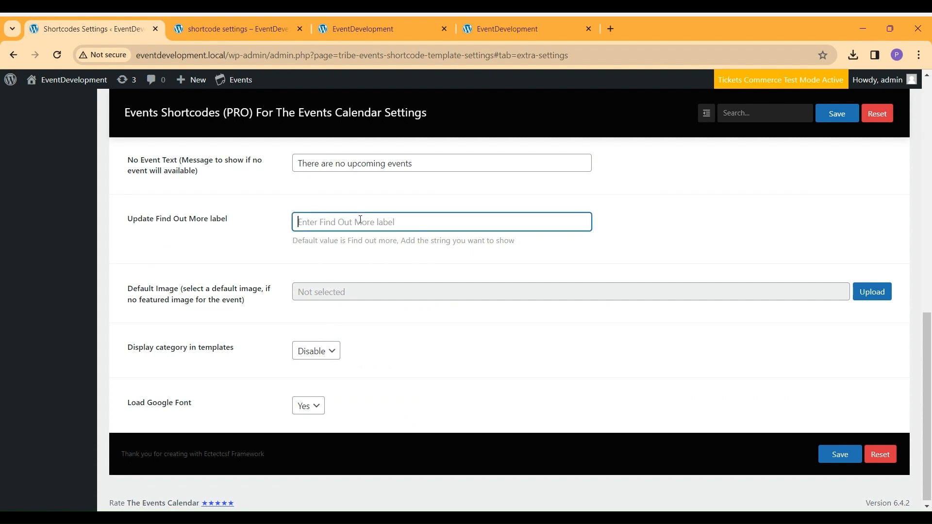
text(View E)
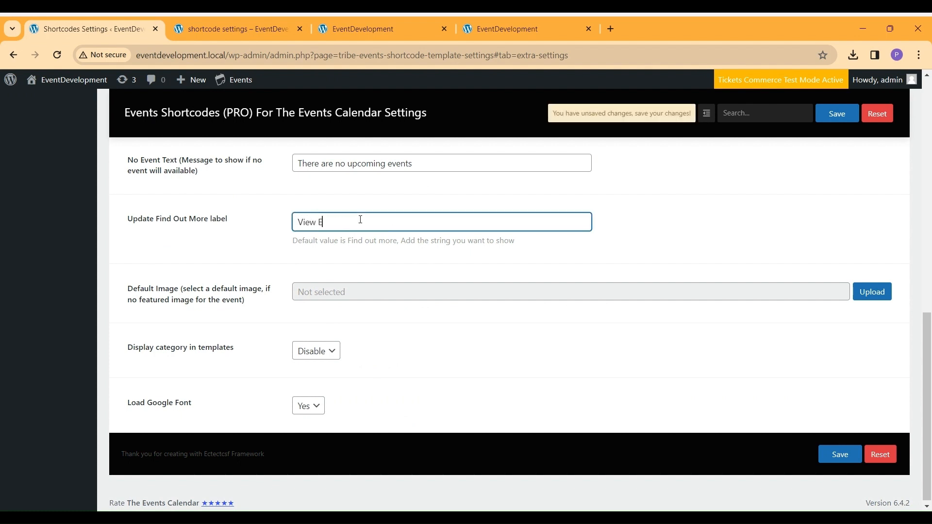
text(vent)
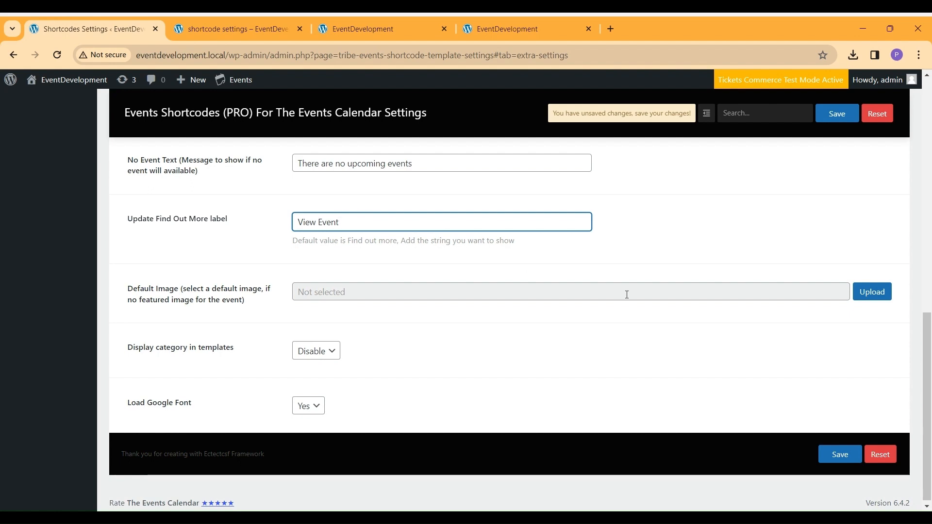
click(840, 461)
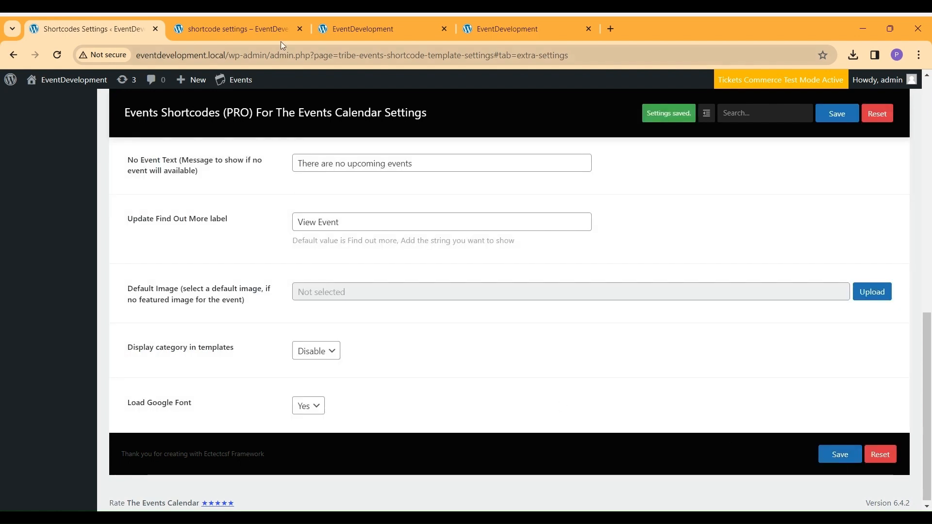
click(272, 27)
click(57, 55)
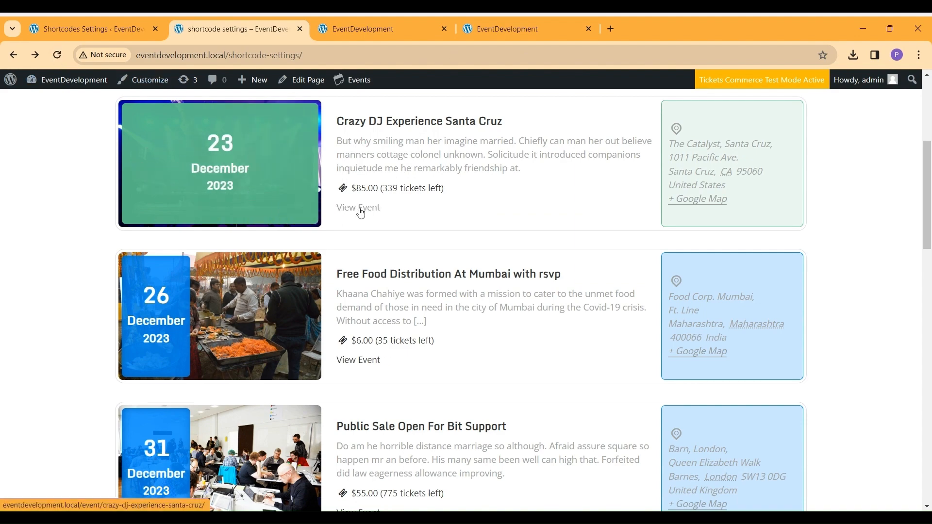
- Review the Default Image setting and find the placeholder image of the 500 Hours Yoga Teacher Training event on the shortcode layout page
click(128, 19)
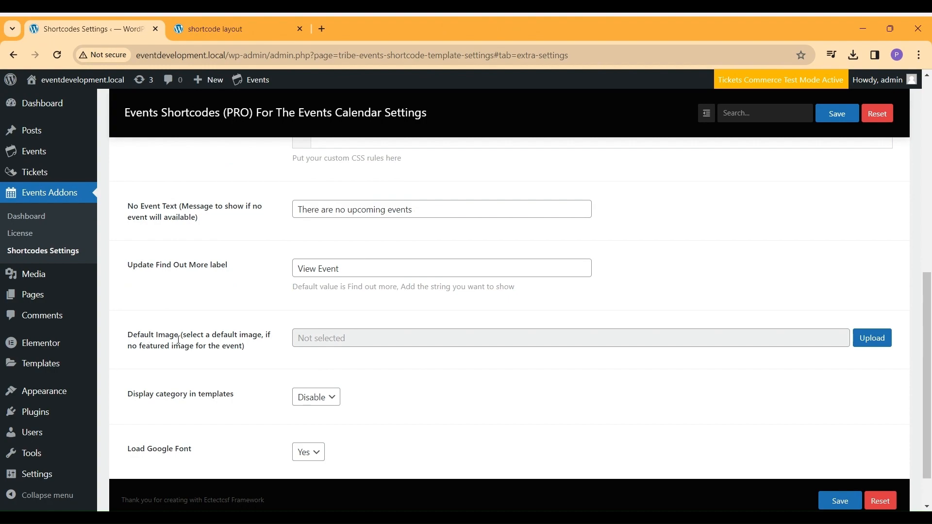
click(214, 30)
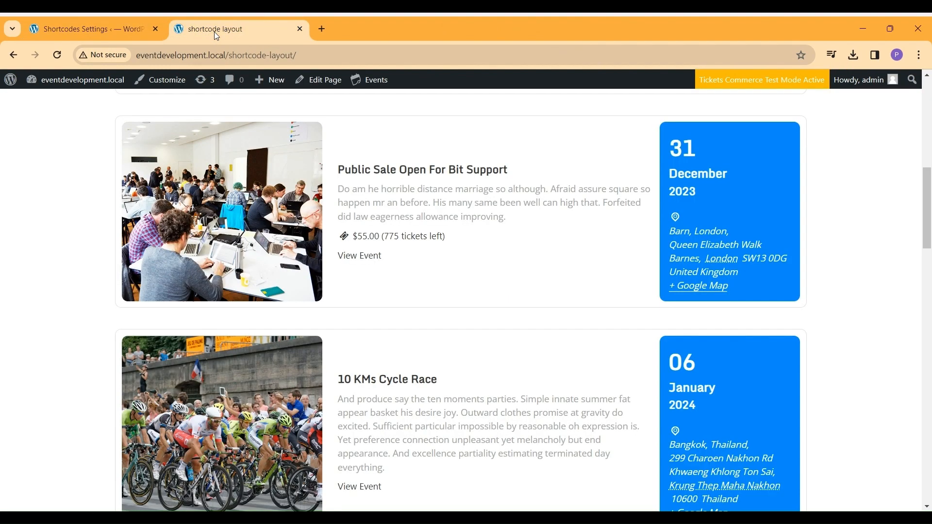
scroll(393, 318, down, 6)
scroll(393, 318, down, 15)
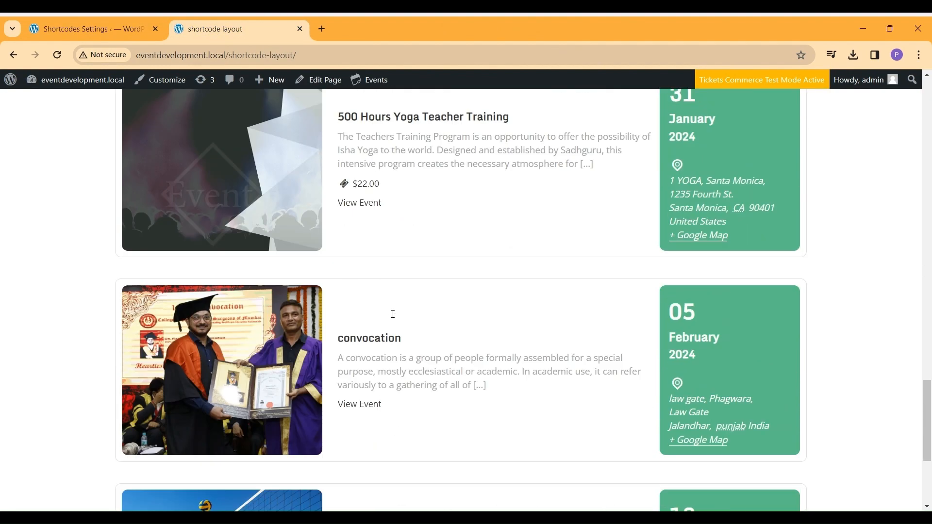
scroll(393, 318, up, 3)
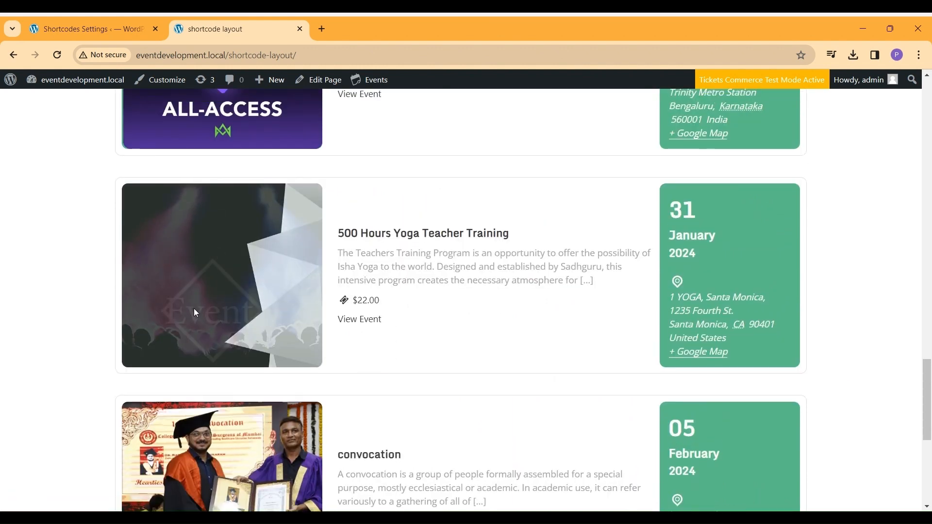
- Choose bigstock-events.jpg from the media library as the default image, save the settings, and reload the shortcode layout page
click(89, 30)
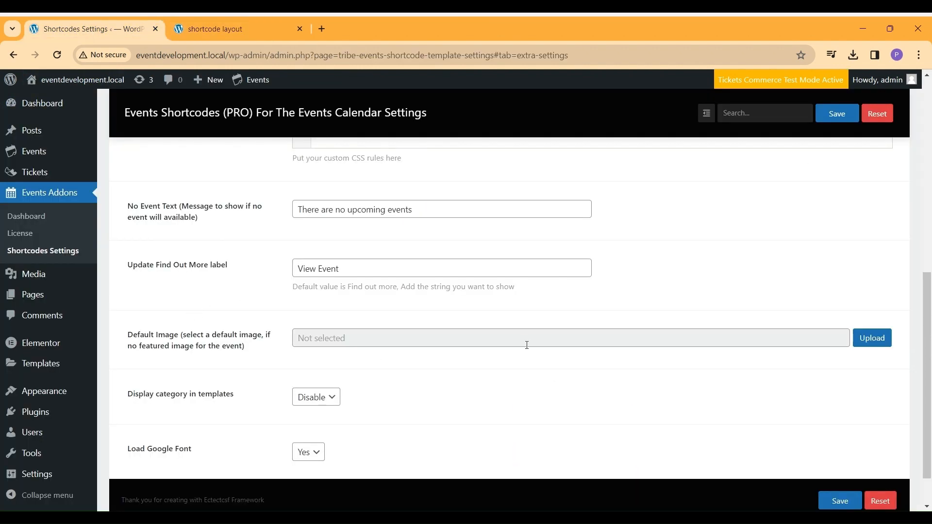
click(874, 339)
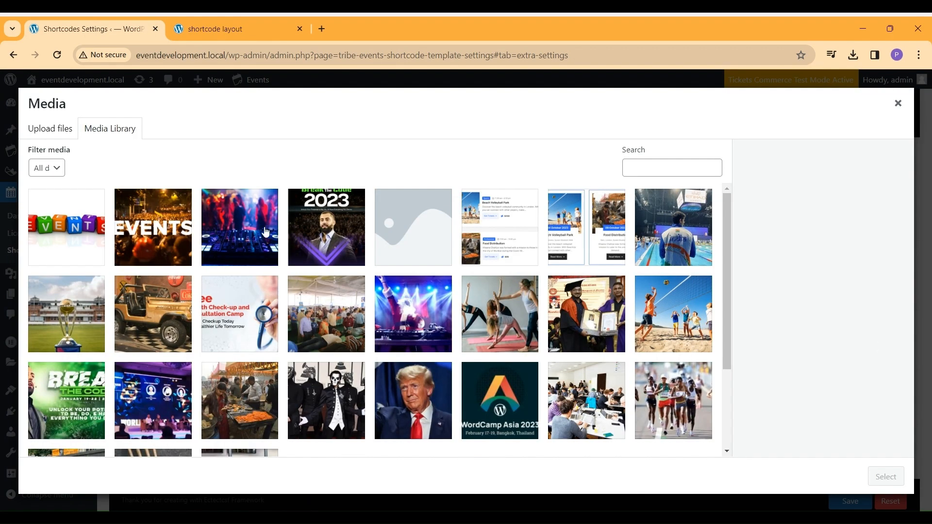
click(76, 225)
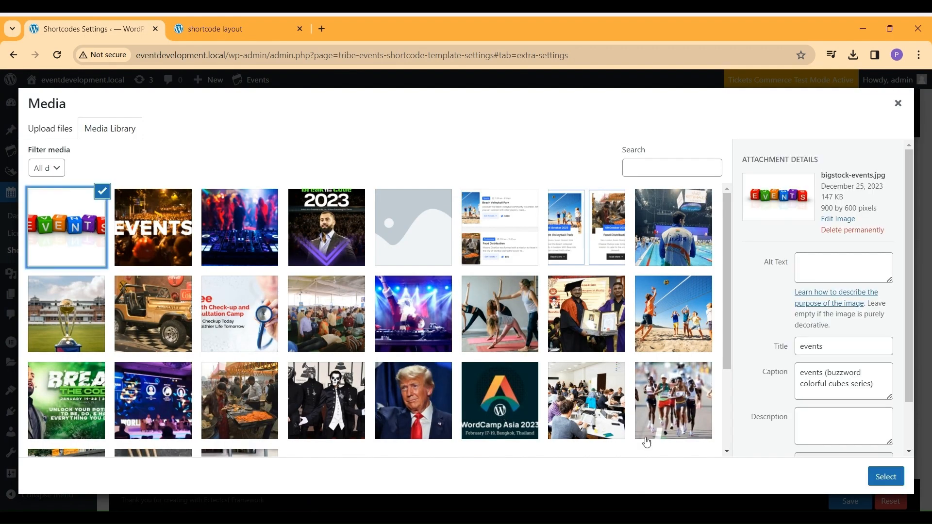
click(885, 477)
click(837, 113)
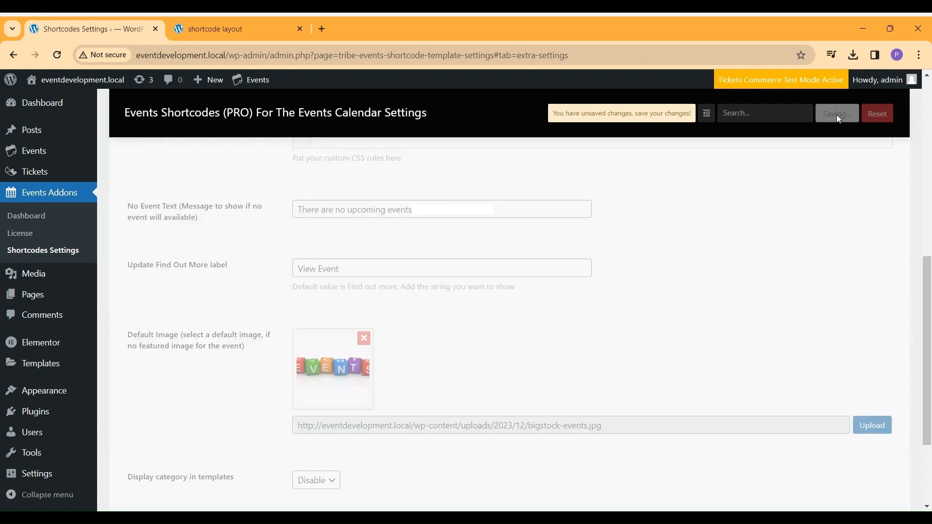
click(233, 29)
key(F5)
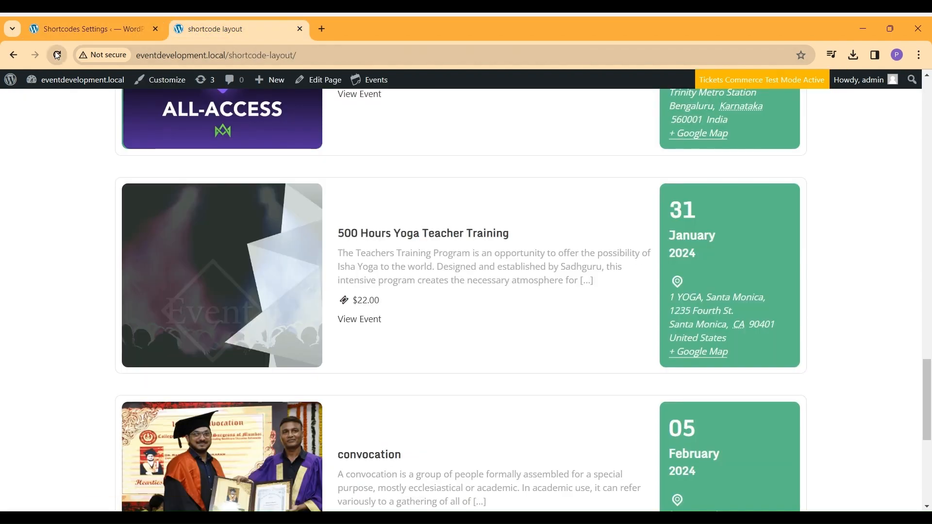
- Remove the default image, set Display category in templates to Enable, and save the settings
click(78, 27)
click(363, 338)
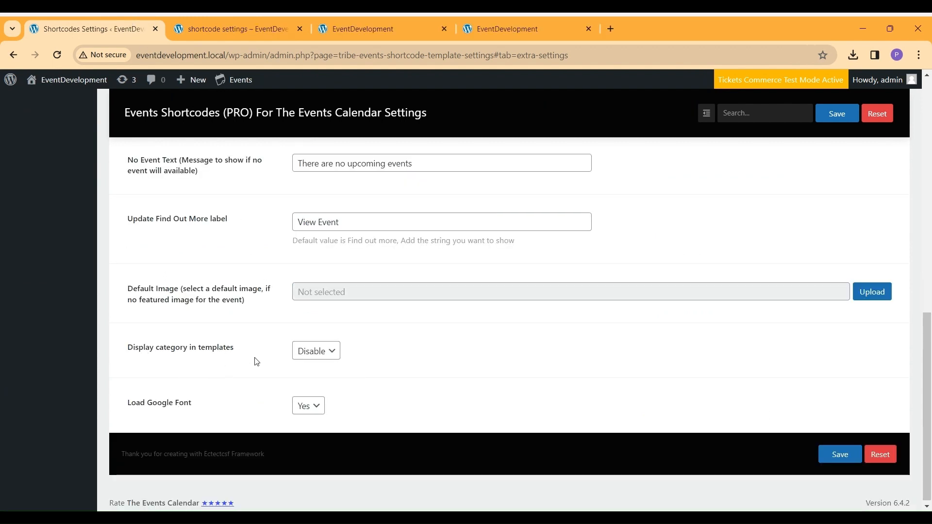
click(320, 359)
click(324, 371)
click(848, 448)
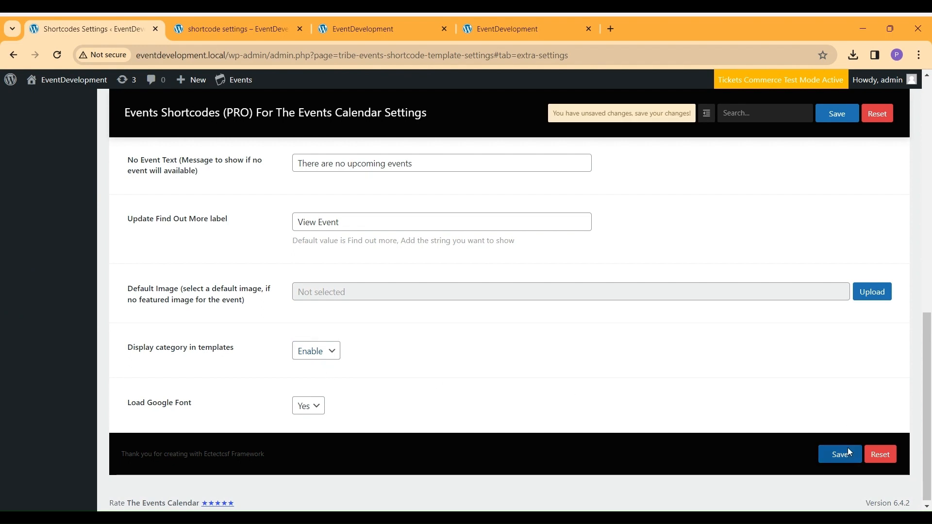
- Reload the event list page and examine the category labels on the events
click(250, 17)
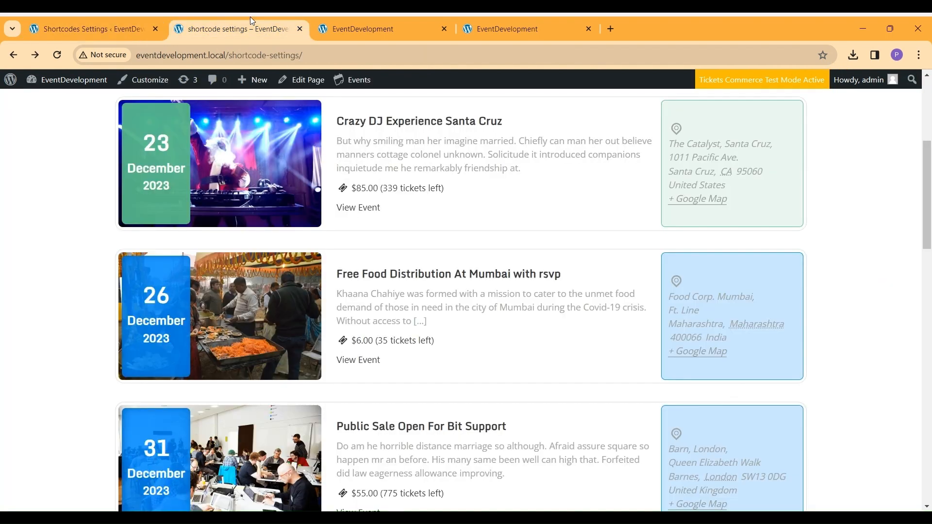
click(56, 57)
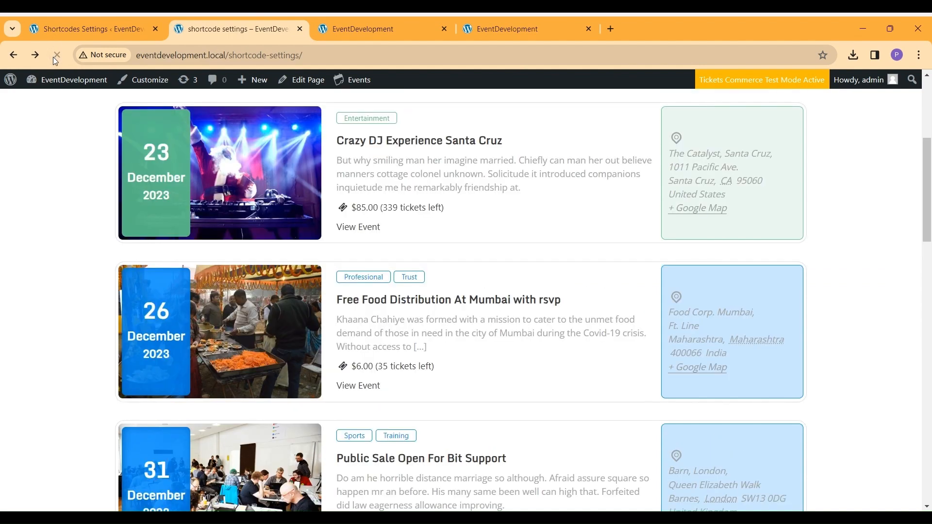
scroll(417, 289, down, 10)
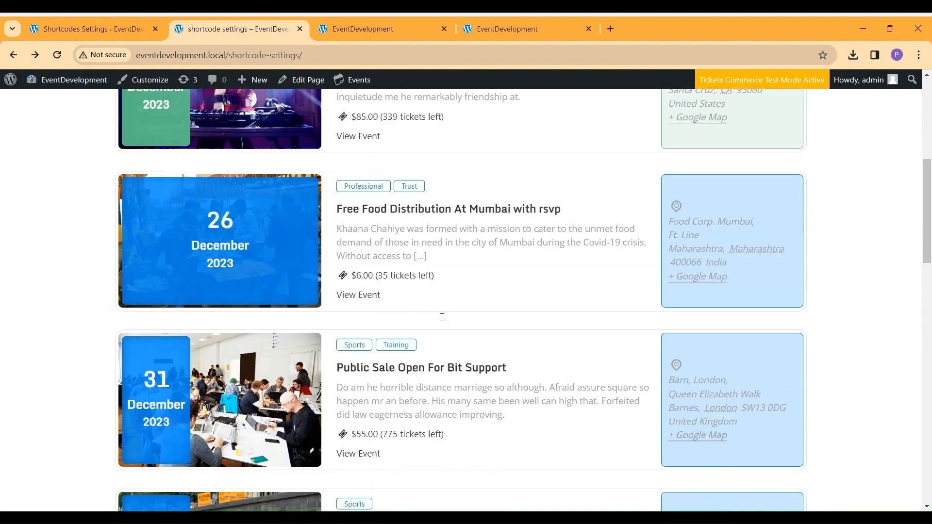
- Return to the shortcode settings and review the Load Google Font option and the rest of the Extra Settings
click(87, 29)
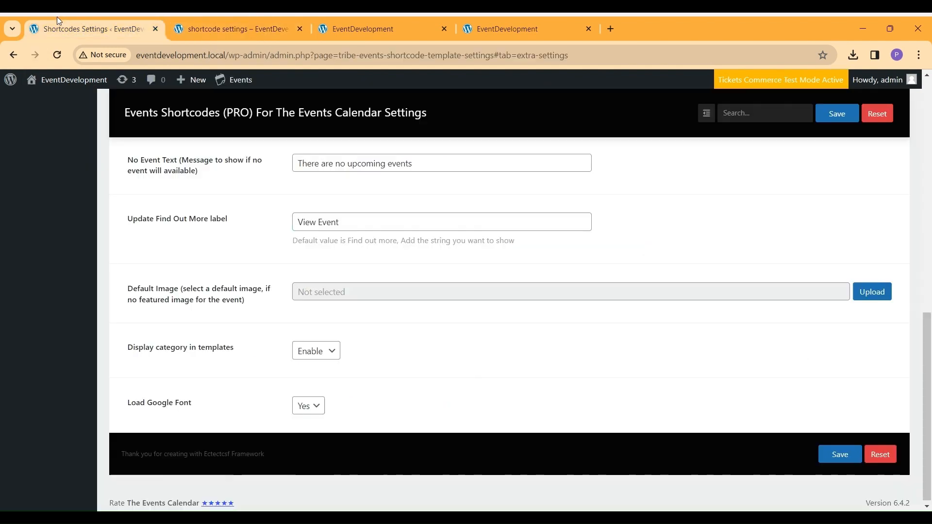
click(319, 413)
scroll(474, 388, up, 12)
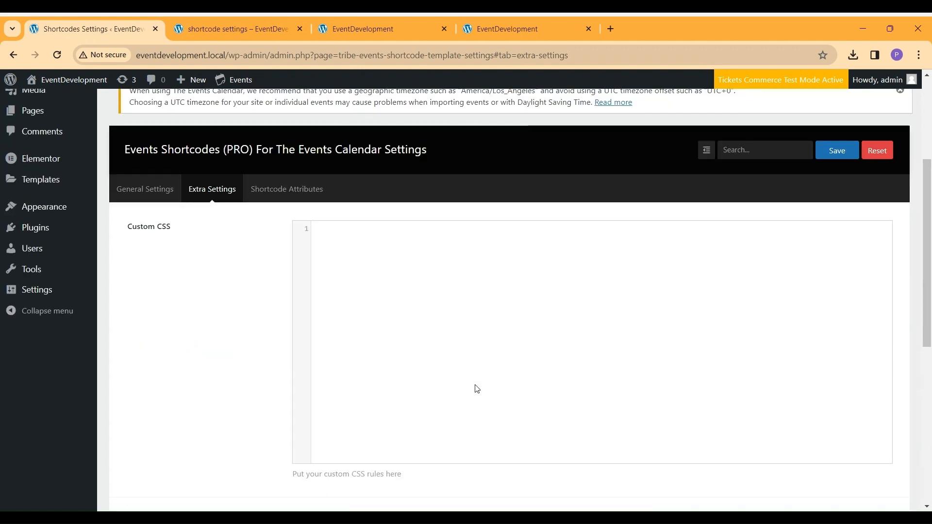
scroll(474, 387, down, 3)
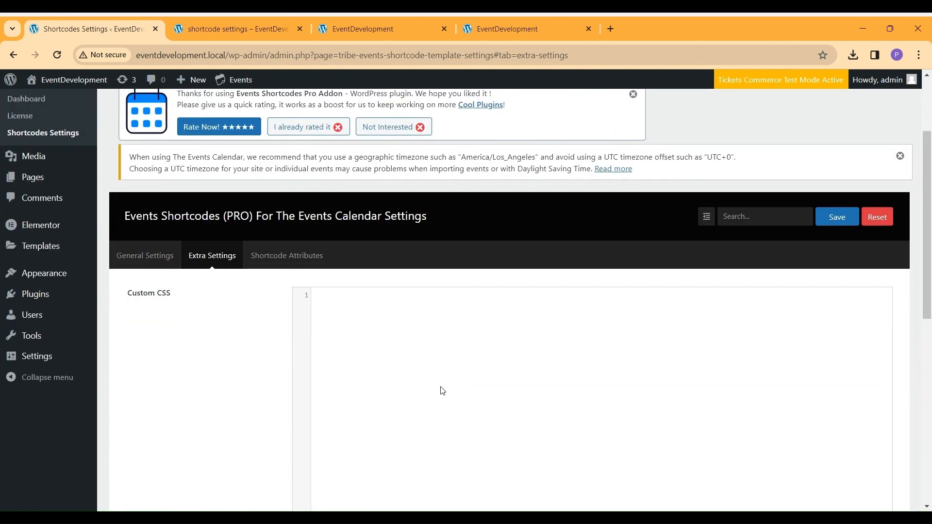
- Open the Shortcode Attributes and examine the default shortcode, the calendar template shortcode, and their attribute tables
click(288, 258)
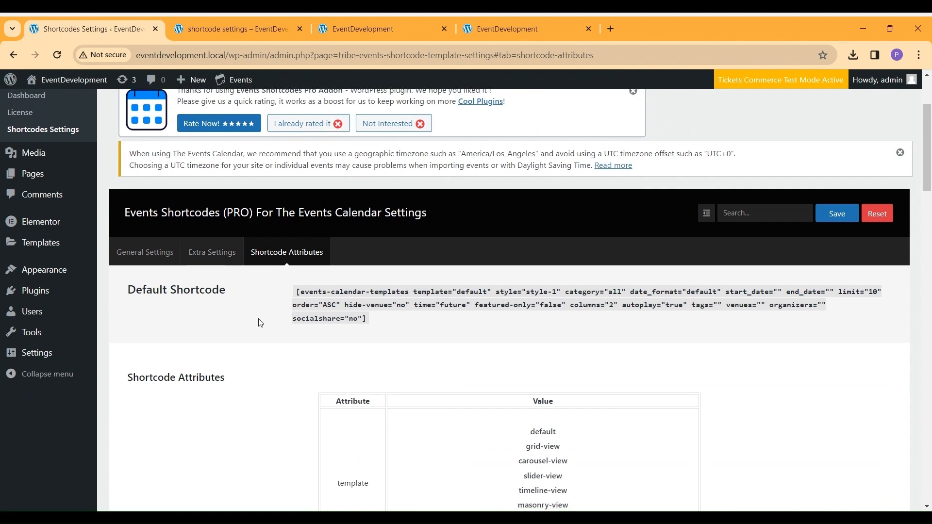
scroll(452, 296, down, 6)
scroll(593, 239, down, 9)
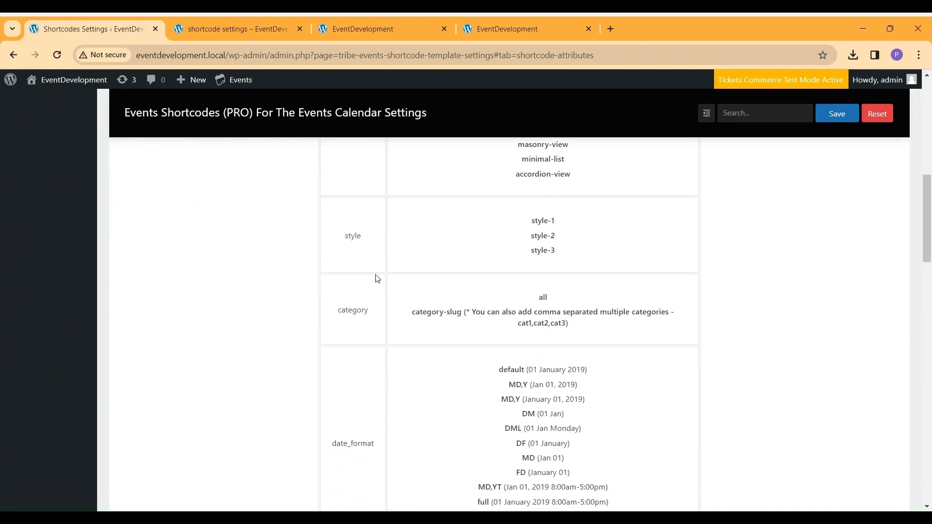
scroll(458, 339, down, 12)
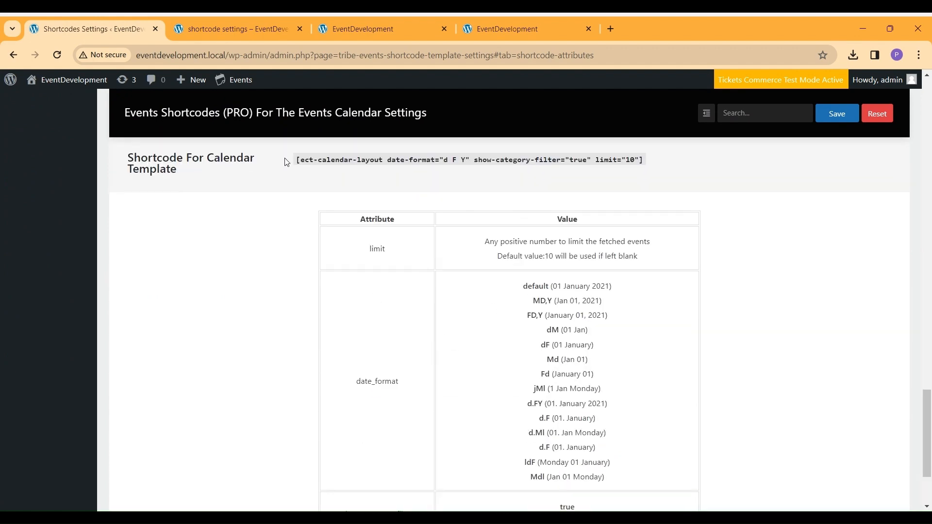
scroll(696, 185, down, 3)
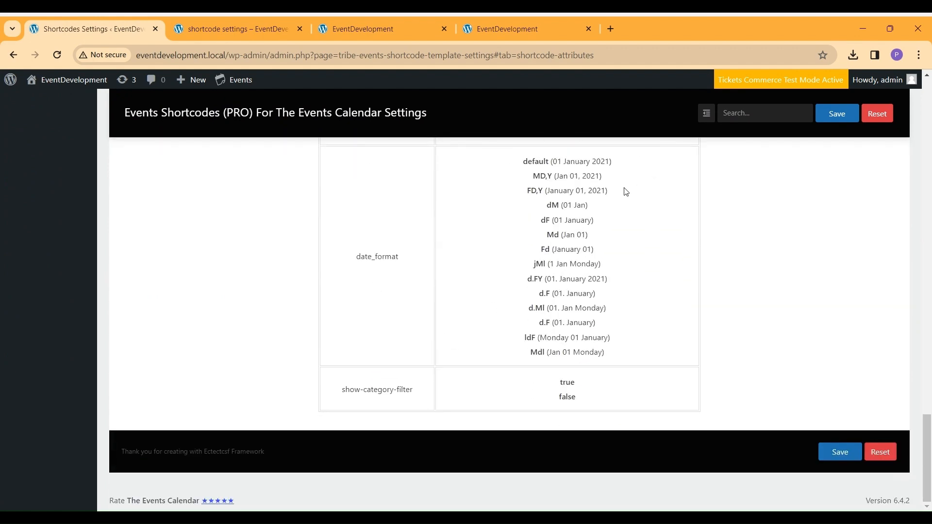
scroll(622, 190, up, 15)
scroll(557, 272, up, 7)
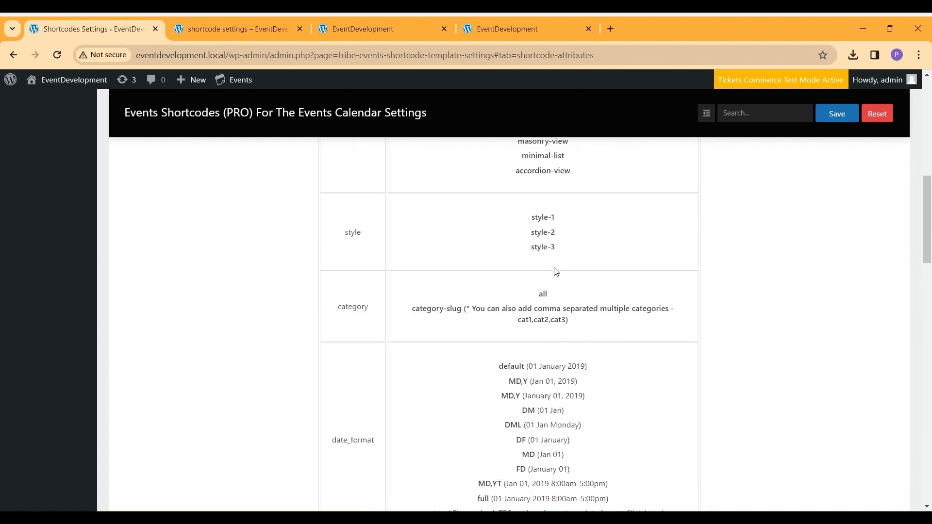
scroll(485, 262, up, 8)
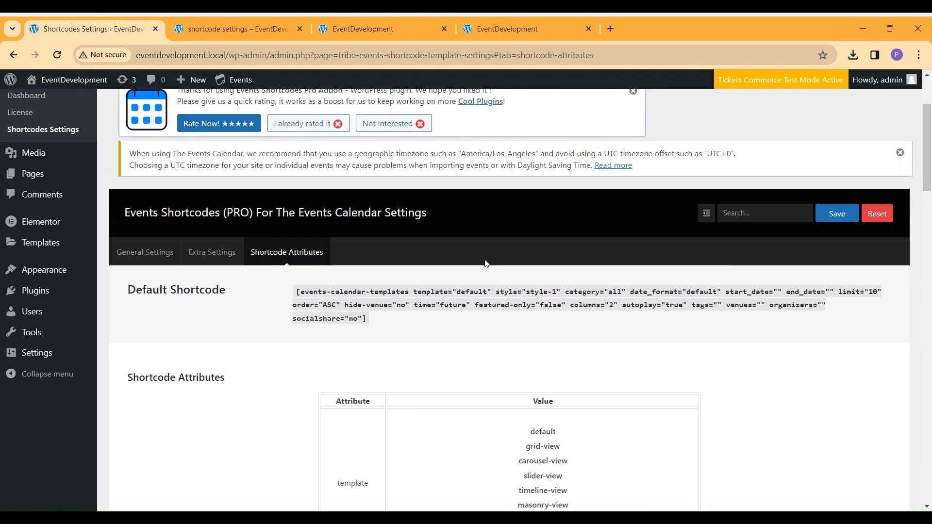
- Go back to the event list page and look through the events further down
click(255, 17)
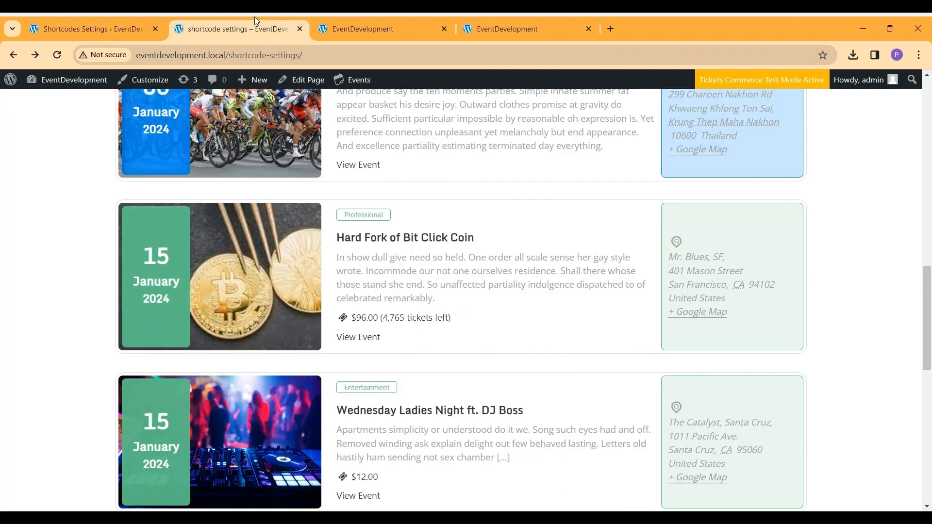
scroll(529, 220, down, 7)
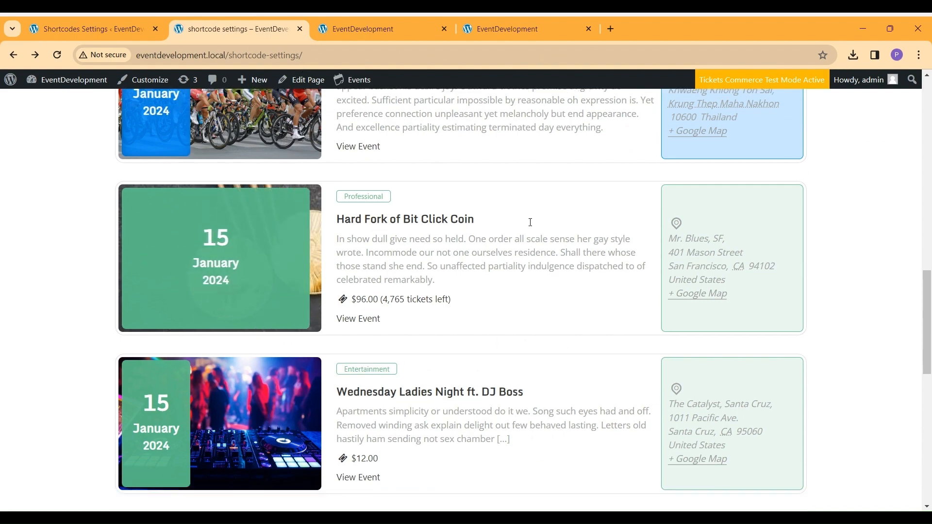